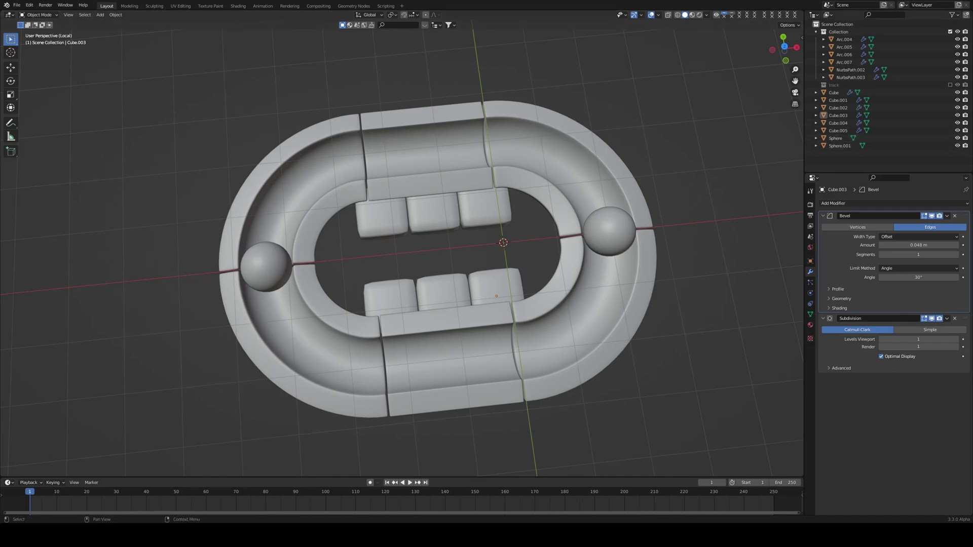
Rename the Cube tooth-block object to TEETH
left_click(831, 92)
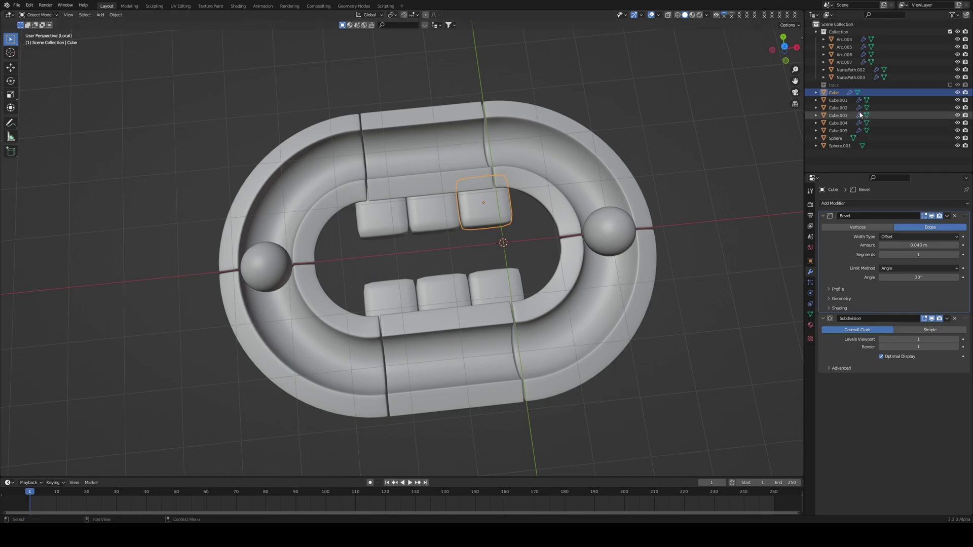
double_click(833, 92)
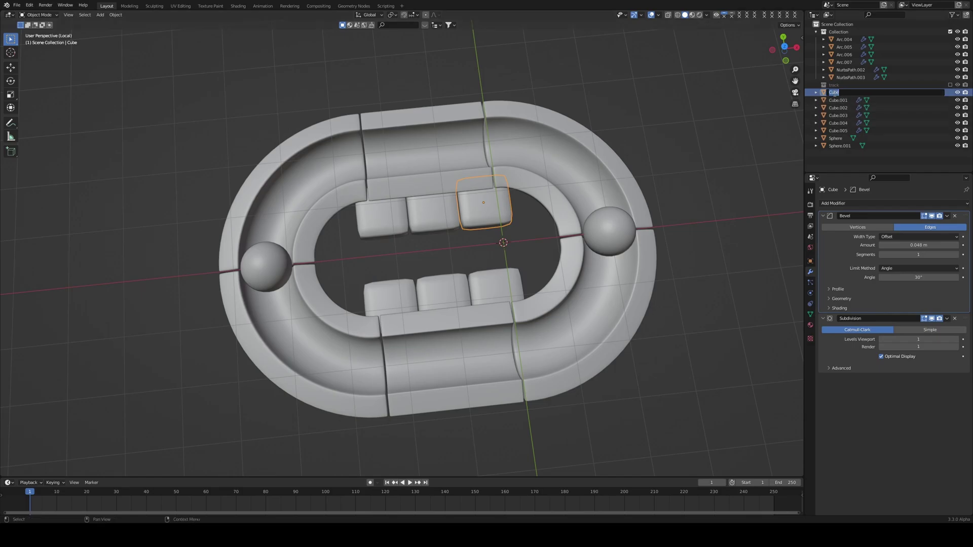
type("TEETH")
key("Return")
Start renaming Sphere.001 as an eye, then move the eyes and teeth into the track's collection
left_click(841, 147, "shift")
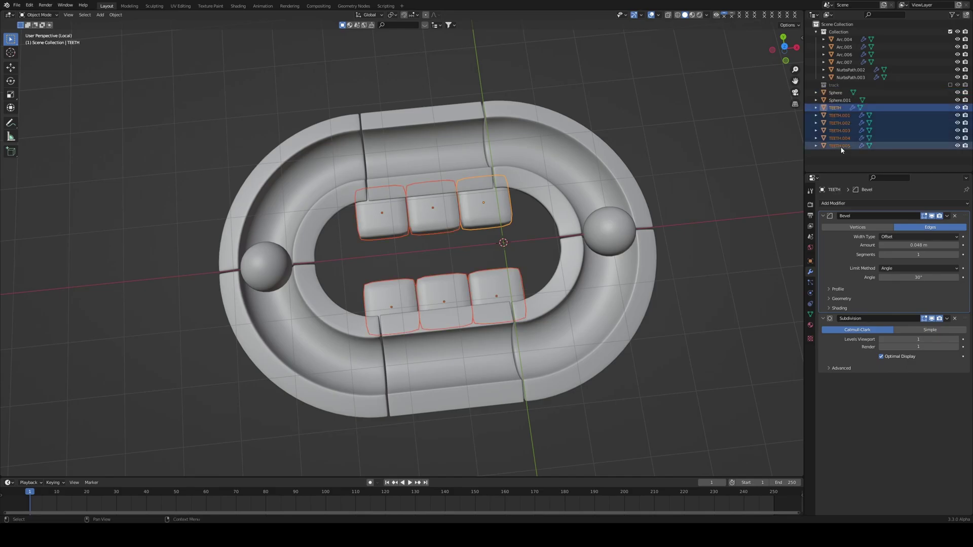
left_click(839, 100)
double_click(840, 101)
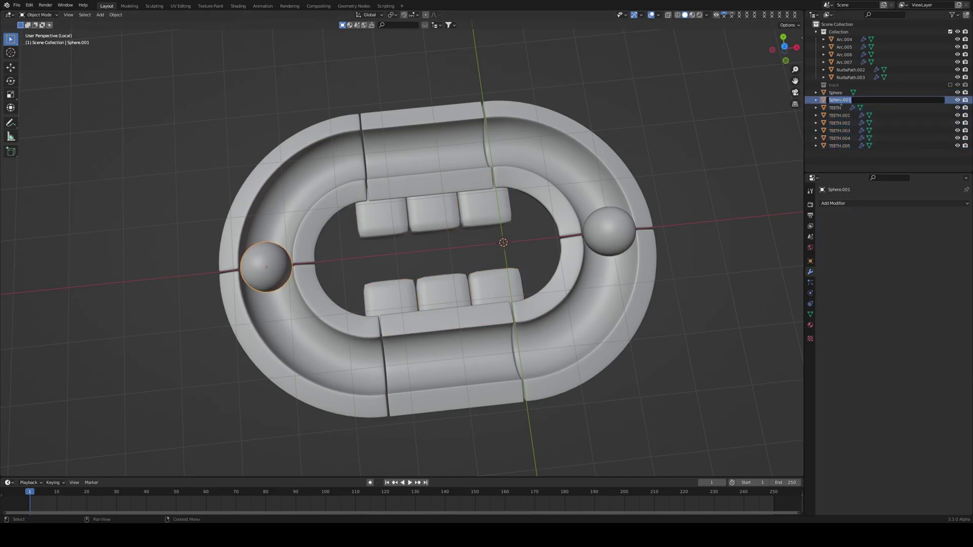
type("eYE")
key("ctrl+a")
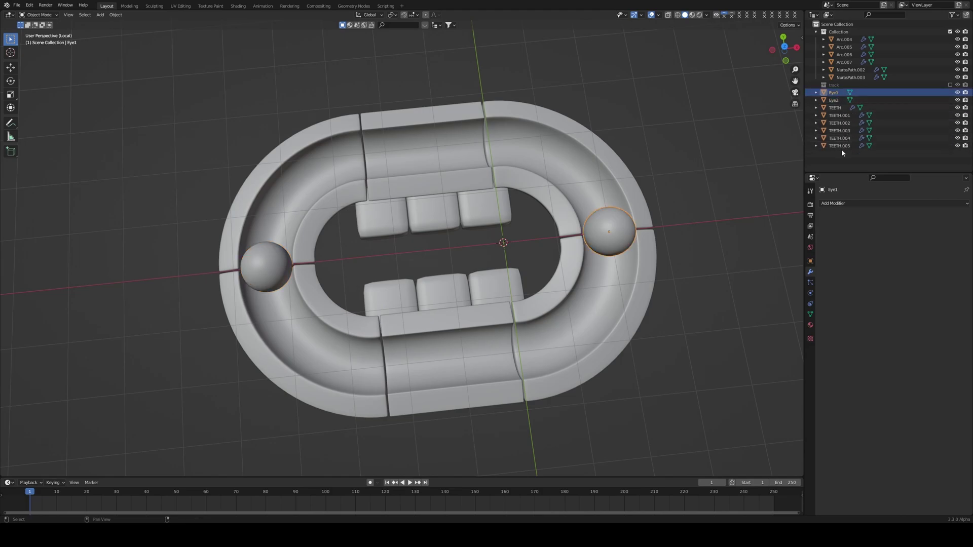
left_click(841, 147, "ctrl")
left_click_drag(842, 148, 827, 32)
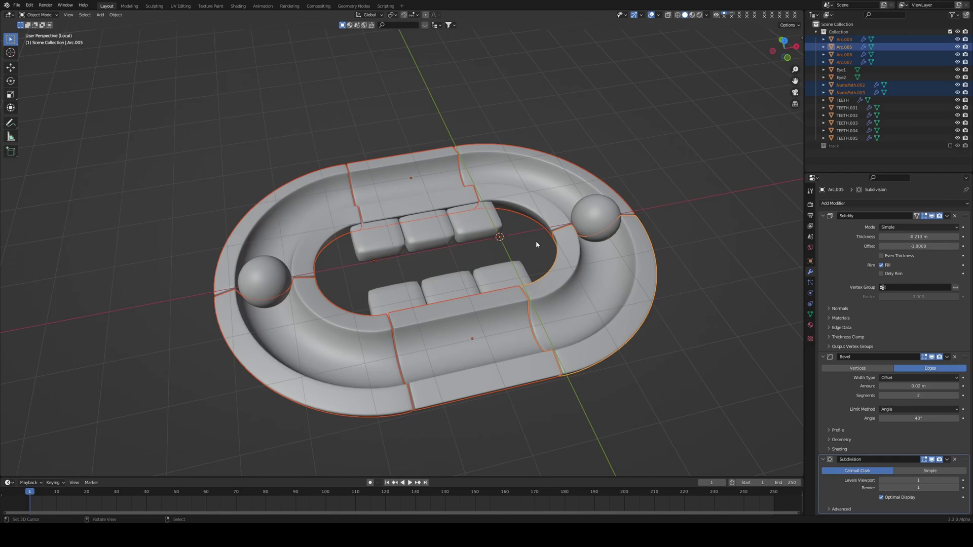
Select all six track pieces and snap the 3D cursor to their centre
left_click(574, 266)
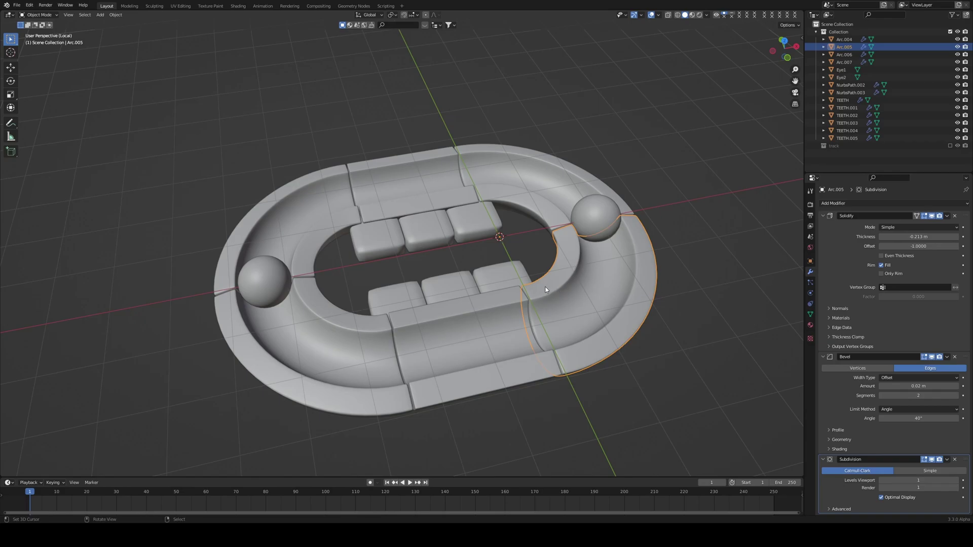
left_click(517, 333, "shift")
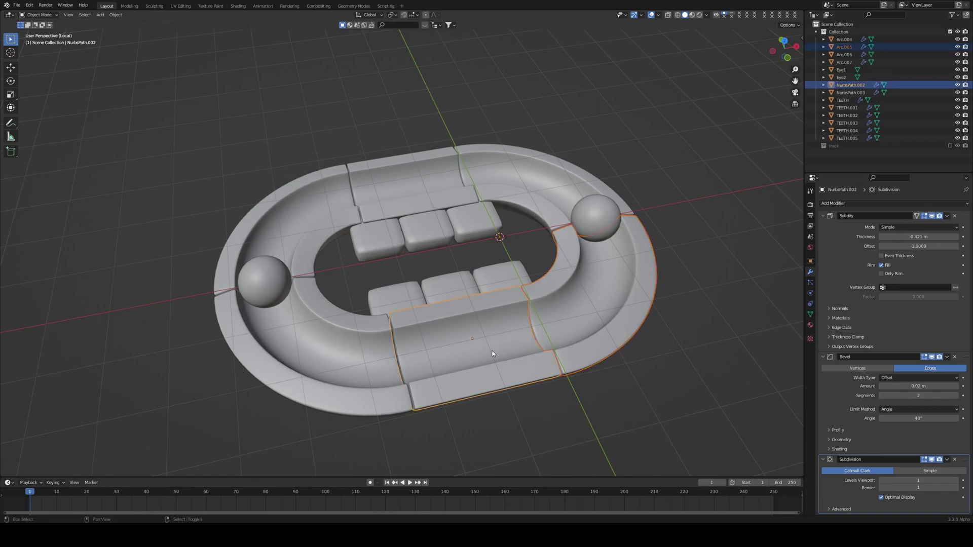
left_click(318, 247, "shift")
left_click(349, 218, "shift")
left_click(388, 193, "shift")
left_click(299, 193, "shift")
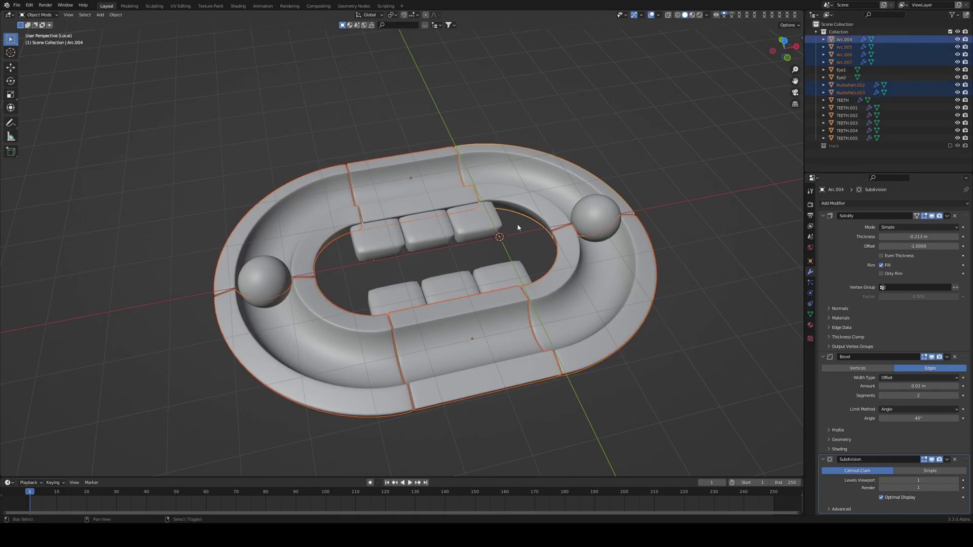
key("shift+s")
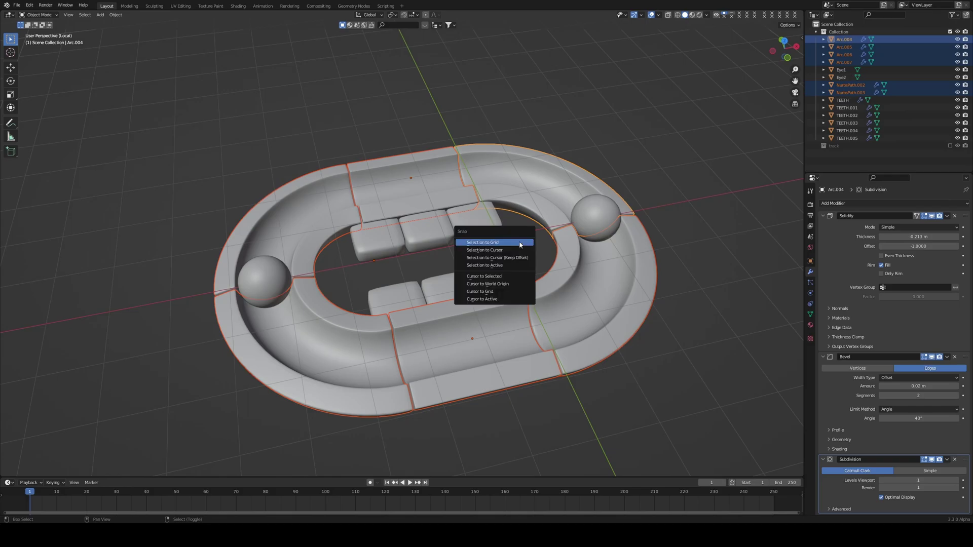
left_click(505, 277)
Add a sphere empty at the cursor, enlarge it to enclose the track, and apply its scale
middle_click_drag(495, 239, 438, 297)
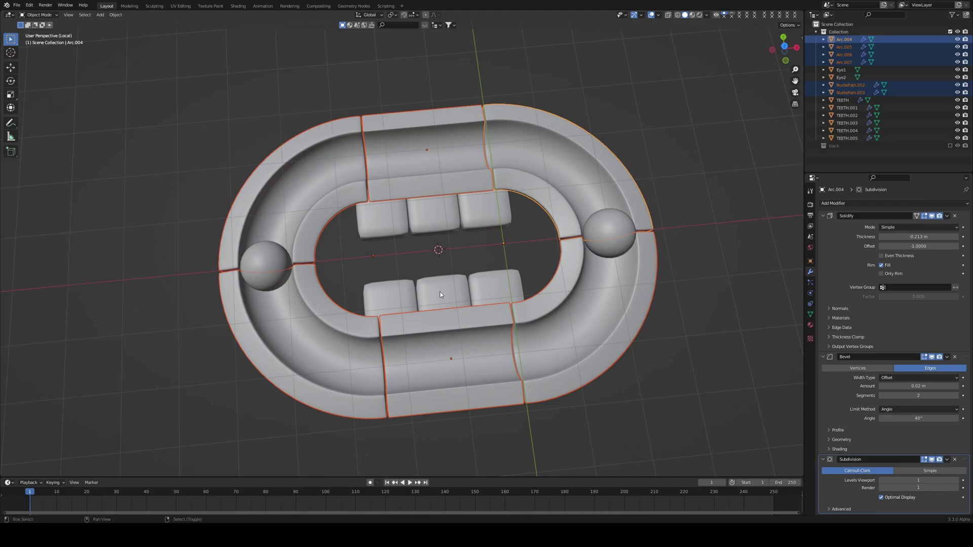
key("shift+a")
mouse_move(419, 371)
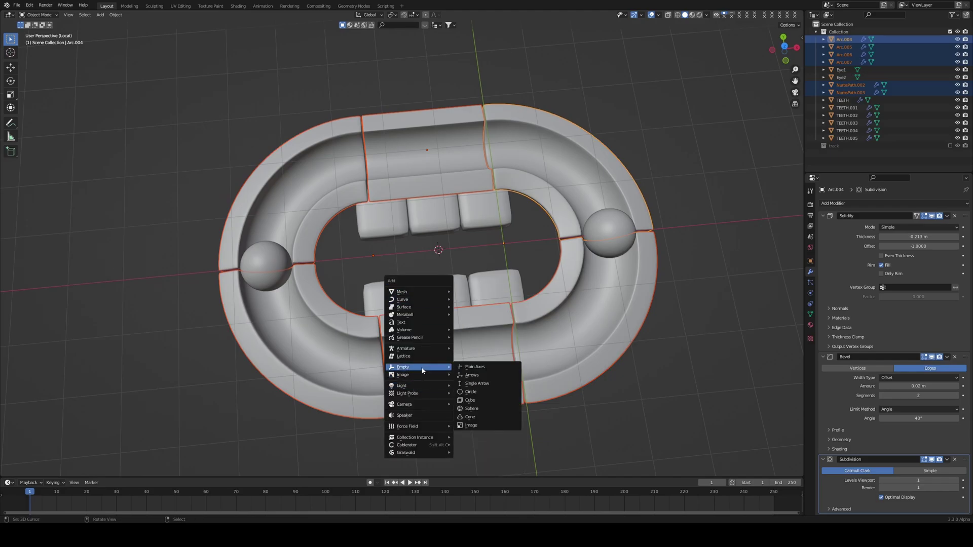
left_click(472, 409)
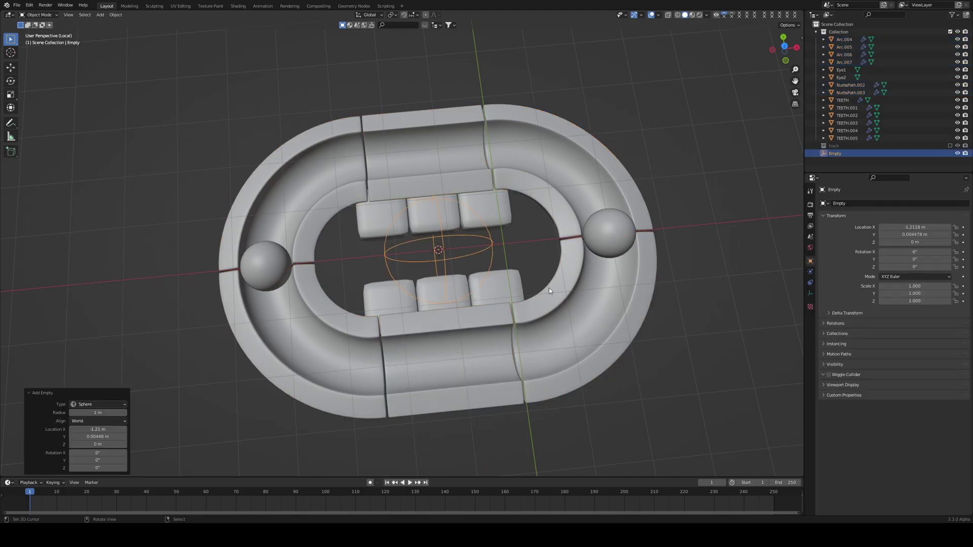
key("s")
left_click(192, 238)
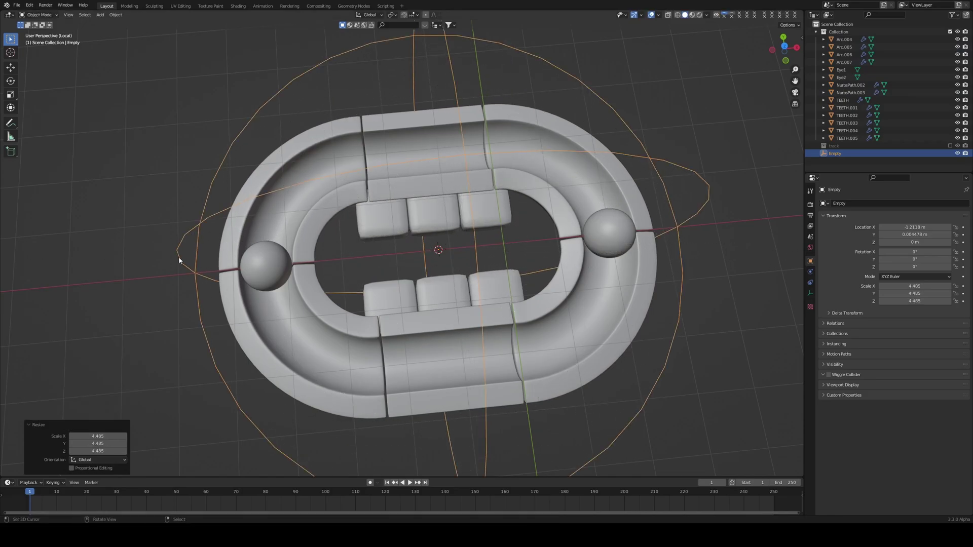
middle_click_drag(192, 238, 481, 220)
key("ctrl+a")
left_click(482, 221)
middle_click_drag(543, 213, 564, 230)
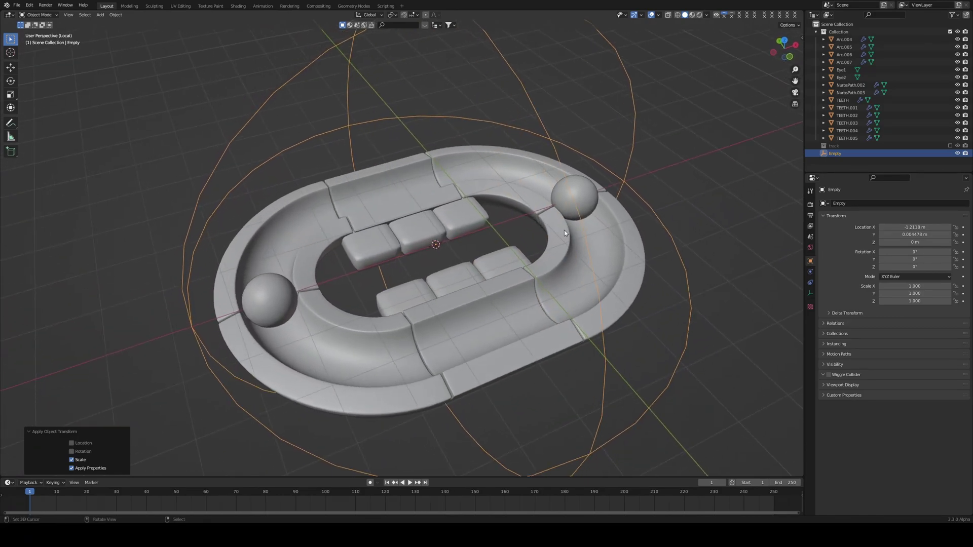
Select the five track pieces, arcs and bottom straight
left_click(564, 233)
left_click(394, 184, "shift")
left_click(298, 276, "shift")
left_click(336, 377, "shift")
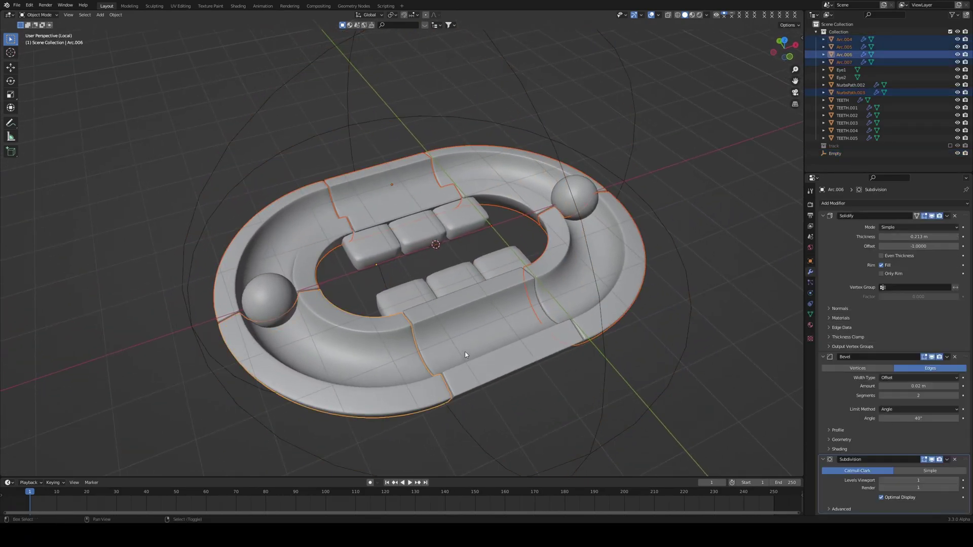
left_click(467, 354, "shift")
middle_click_drag(514, 286, 500, 257)
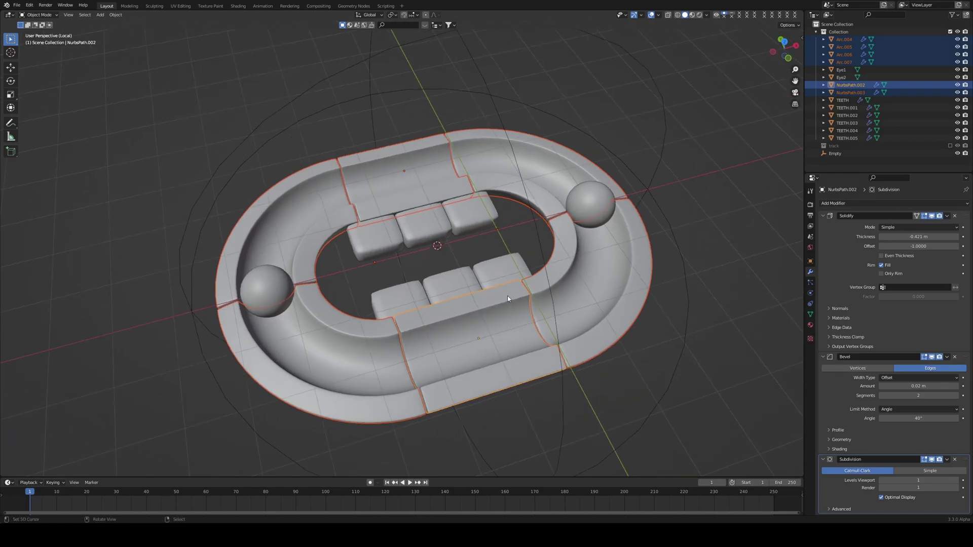
Add the six TEETH blocks to the selection and make the sphere empty active
left_click(482, 225, "shift")
left_click(494, 266, "shift")
left_click(453, 290, "shift")
left_click(431, 227, "shift")
left_click(375, 233, "shift")
left_click(400, 304, "shift")
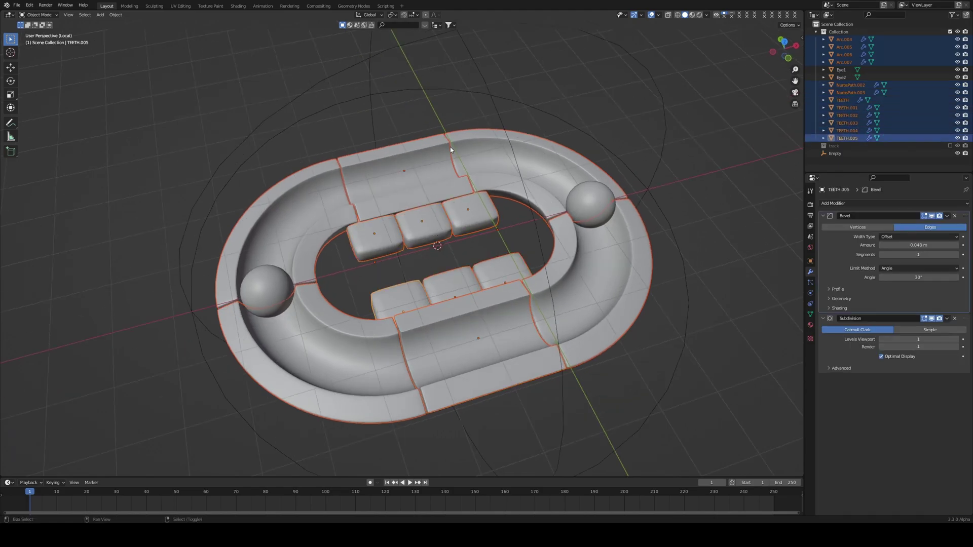
left_click(490, 96, "shift")
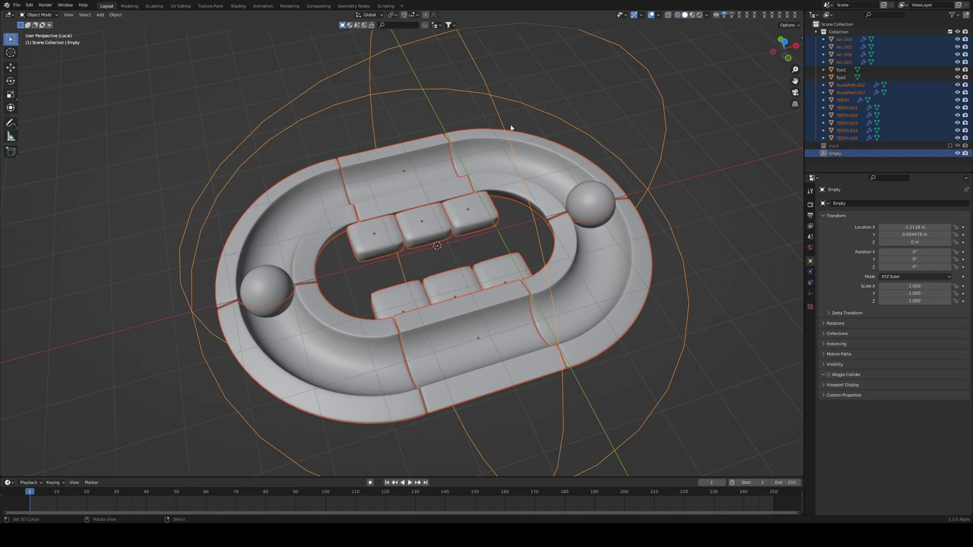
scroll(511, 128, "down", 3)
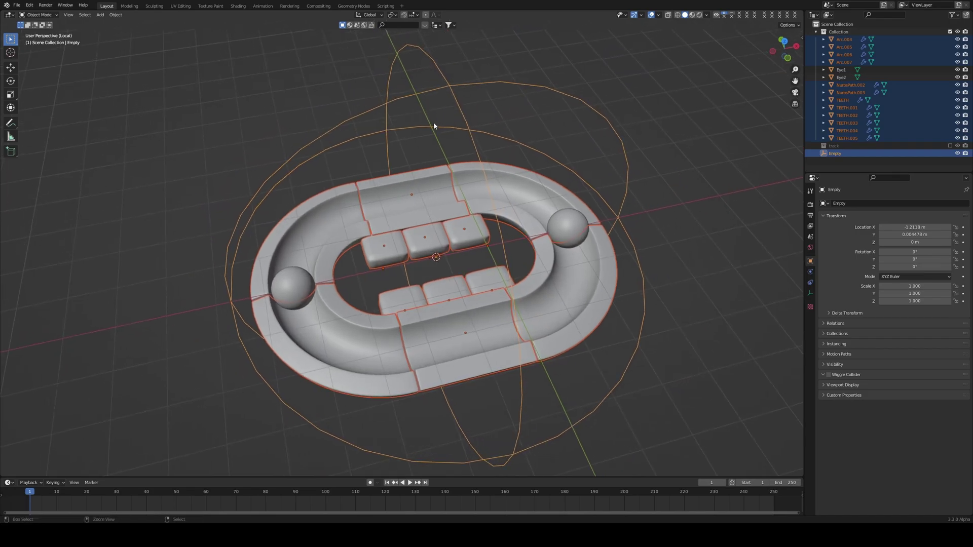
Parent the selection to the empty with Object (Keep Transform), test-rotating it and cancelling
key("ctrl+p")
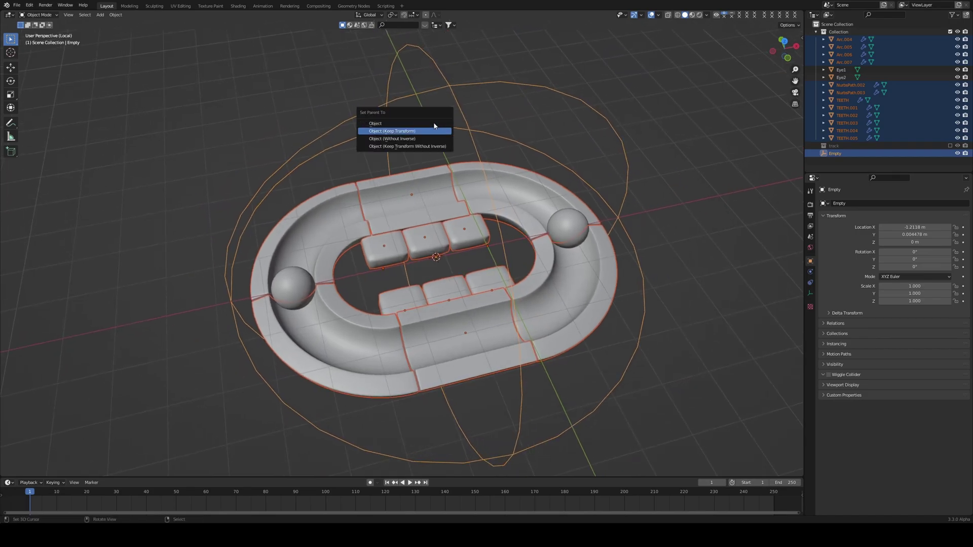
left_click(434, 124)
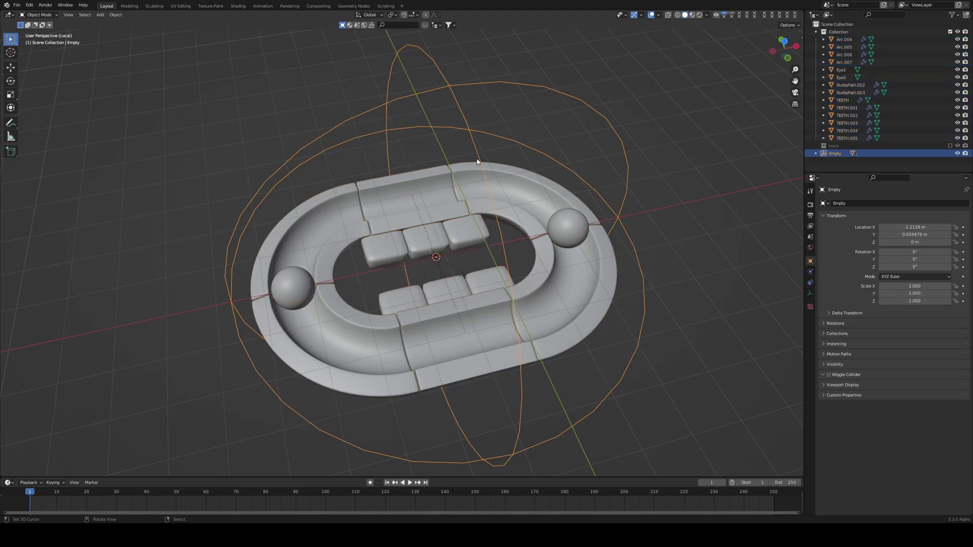
key("r")
key("r")
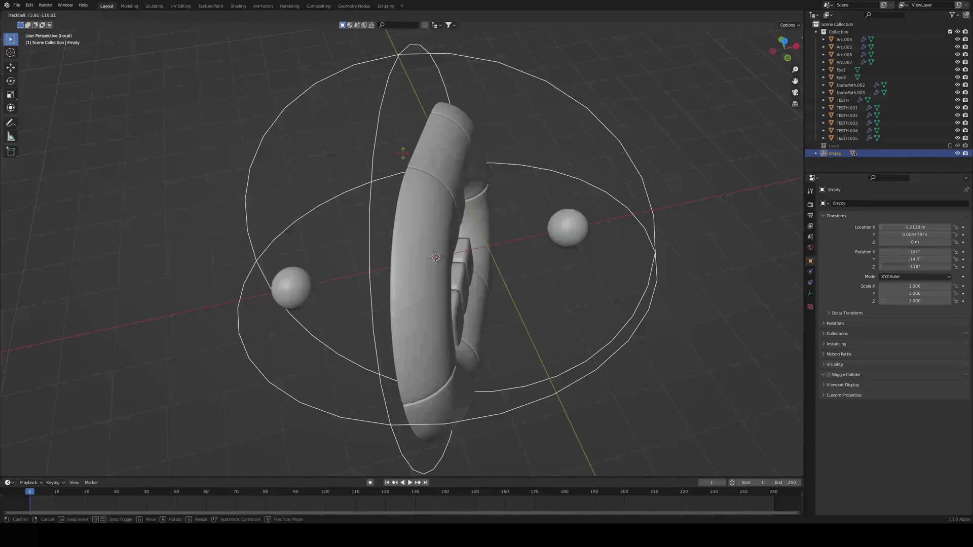
key("Escape")
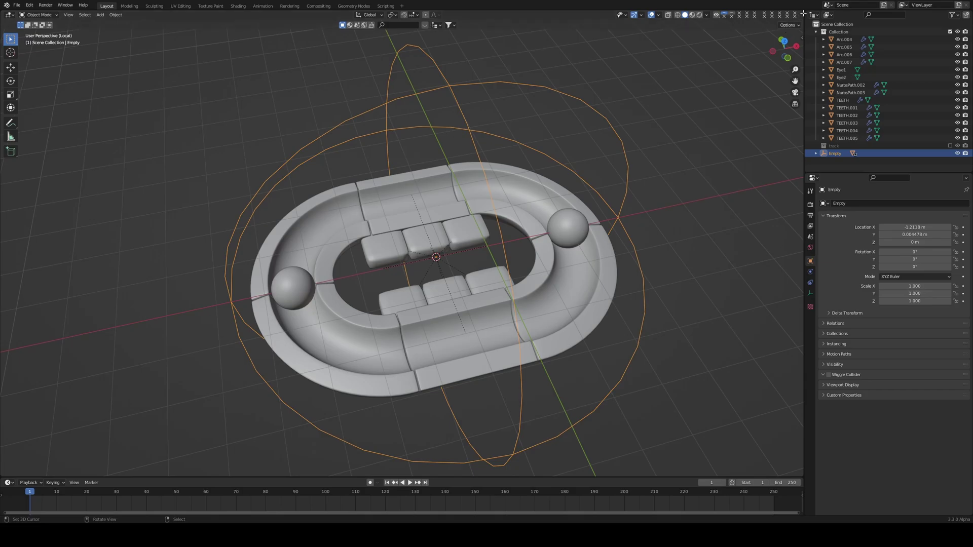
Split the 3D view and make the right half a Graph Editor with Normalize enabled
left_click_drag(802, 14, 474, 25)
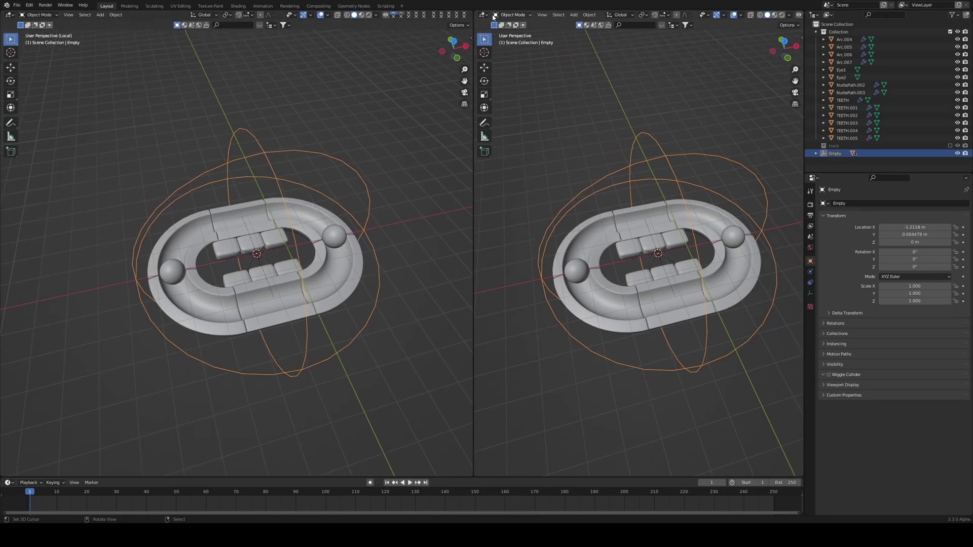
left_click(484, 14)
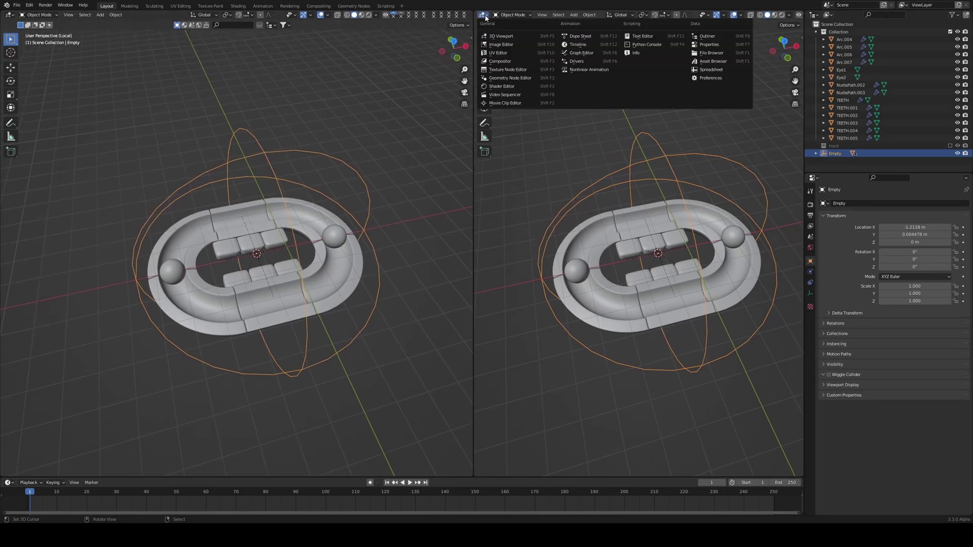
left_click(580, 52)
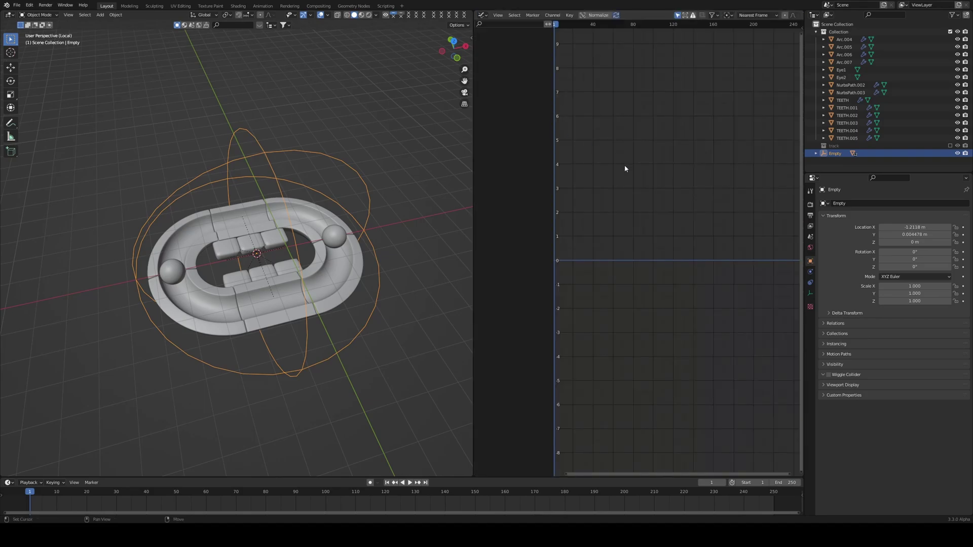
left_click(597, 15)
scroll(652, 183, "down", 5)
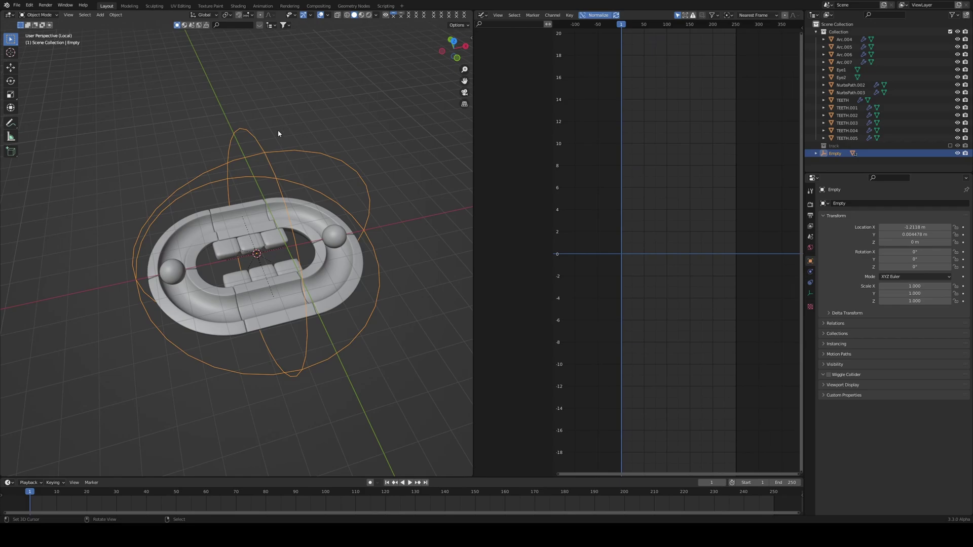
Insert a 0° rotation keyframe on the Empty at frame 1, then test-rotate on Y and Z and cancel
key("i")
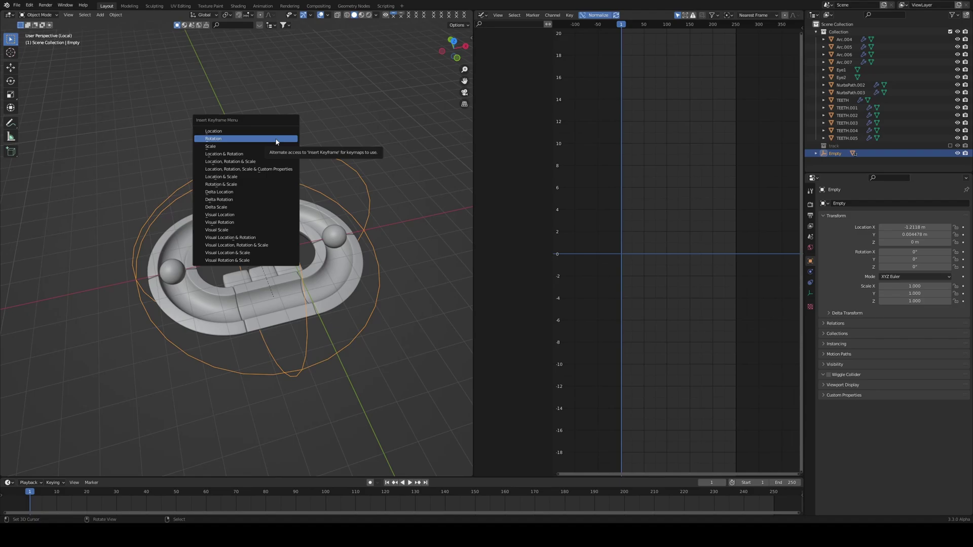
left_click(276, 139)
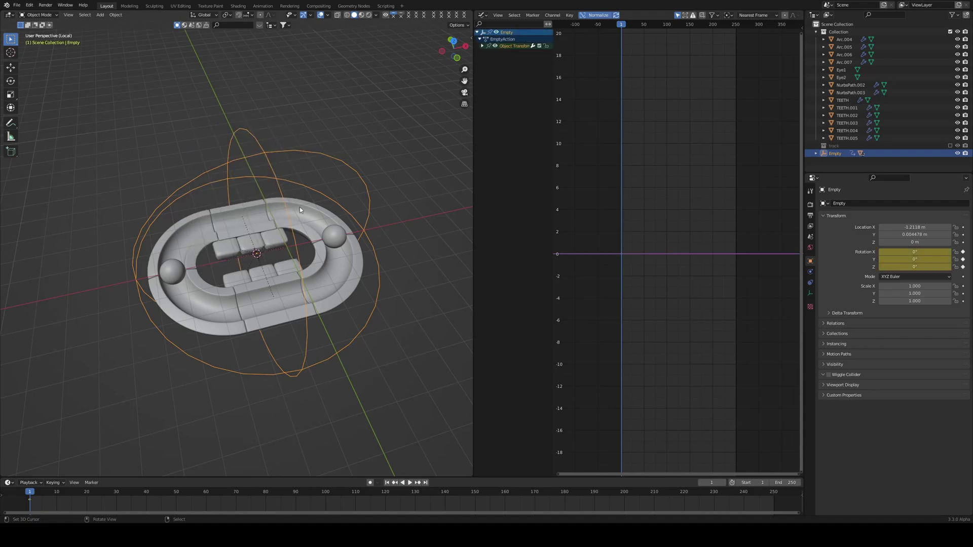
middle_click_drag(357, 192, 365, 165)
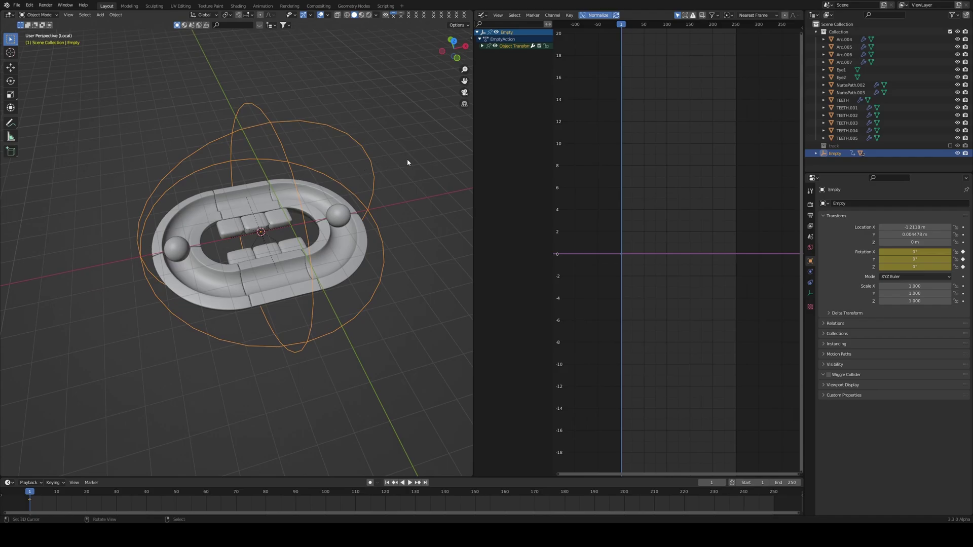
key("r")
key("y")
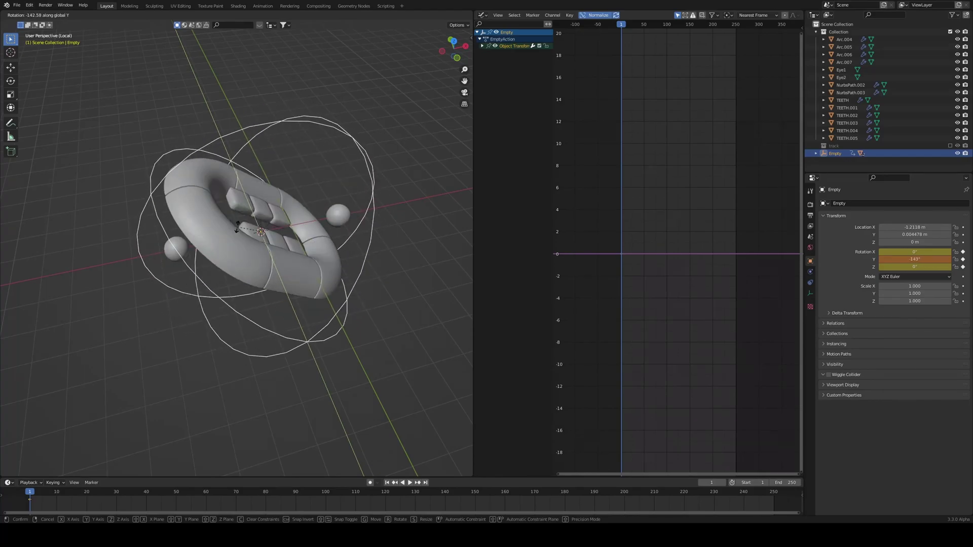
key("z")
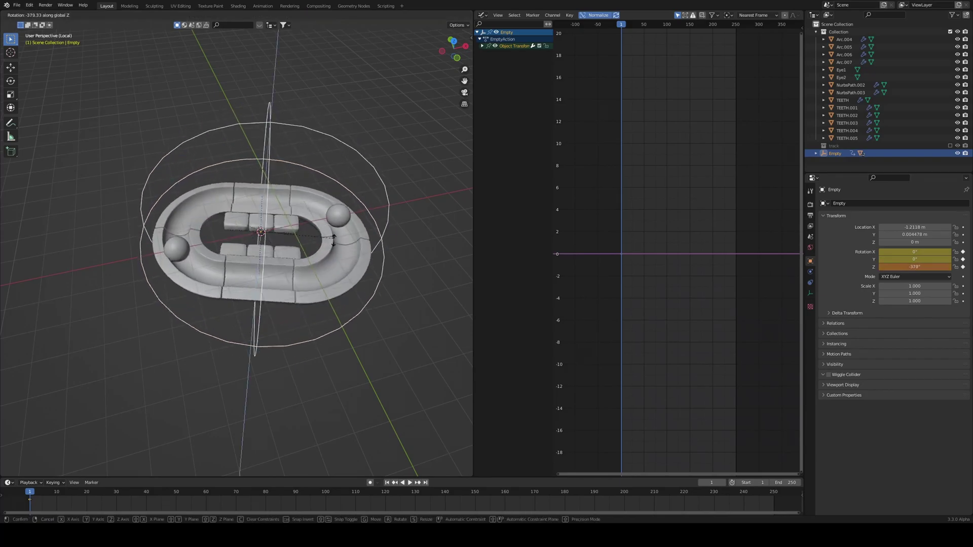
key("Escape")
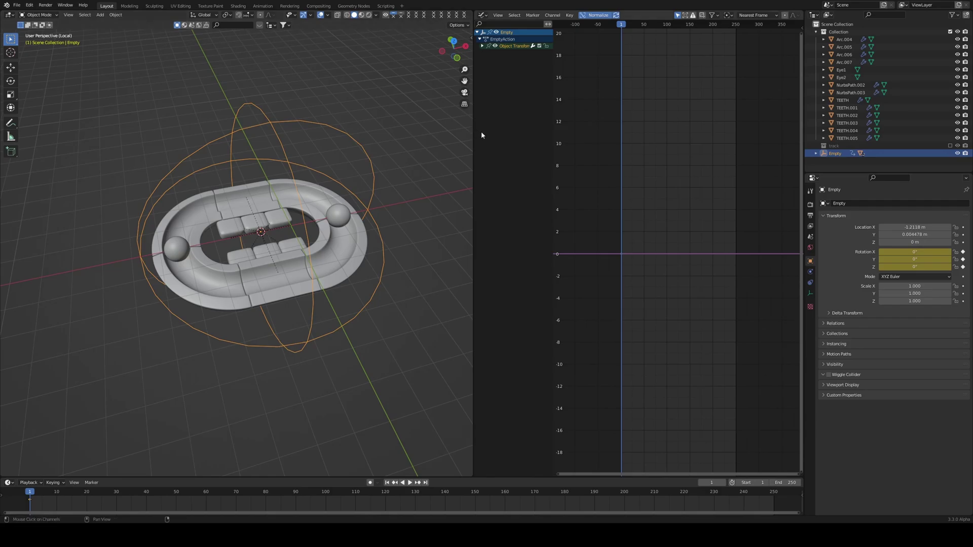
Expand Object Transforms to show X, Y, Z rotation channels and open the sidebar's Modifiers tab
left_click(483, 46)
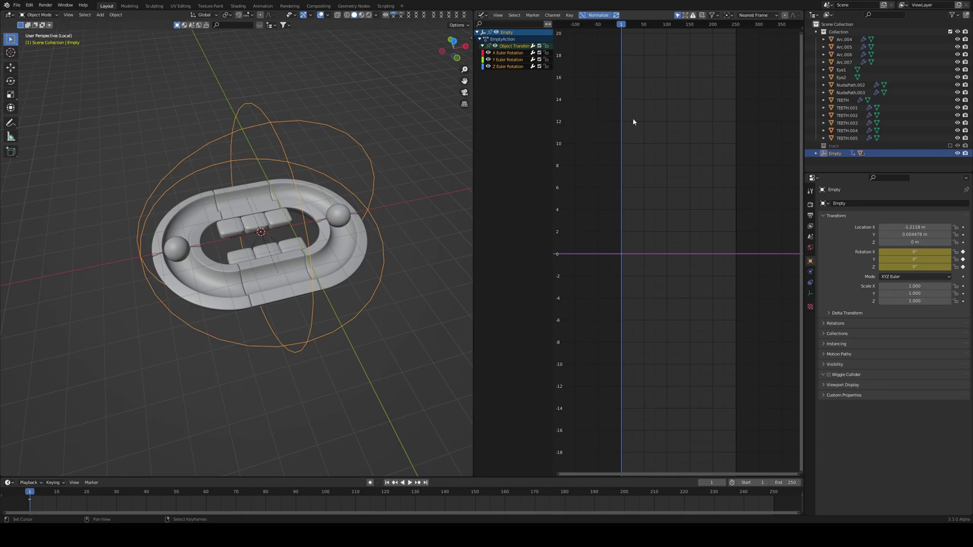
key("n")
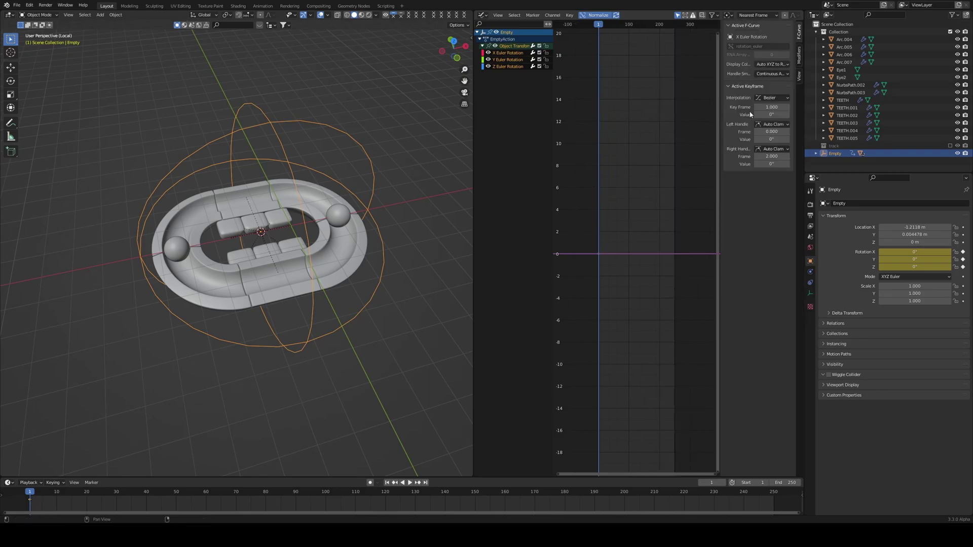
left_click(799, 56)
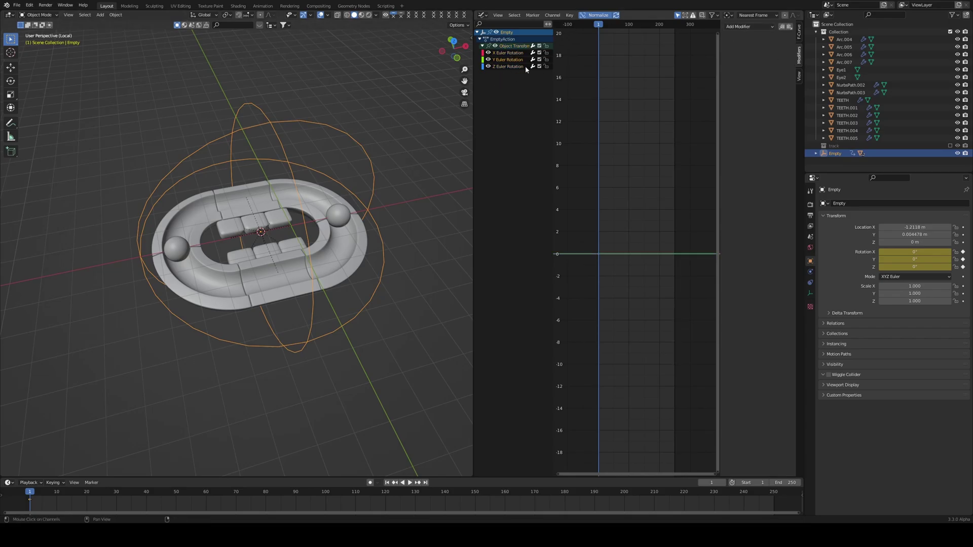
Add a sine Built-In Function modifier to Y Euler Rotation, preview the rocking, and save
left_click(750, 27)
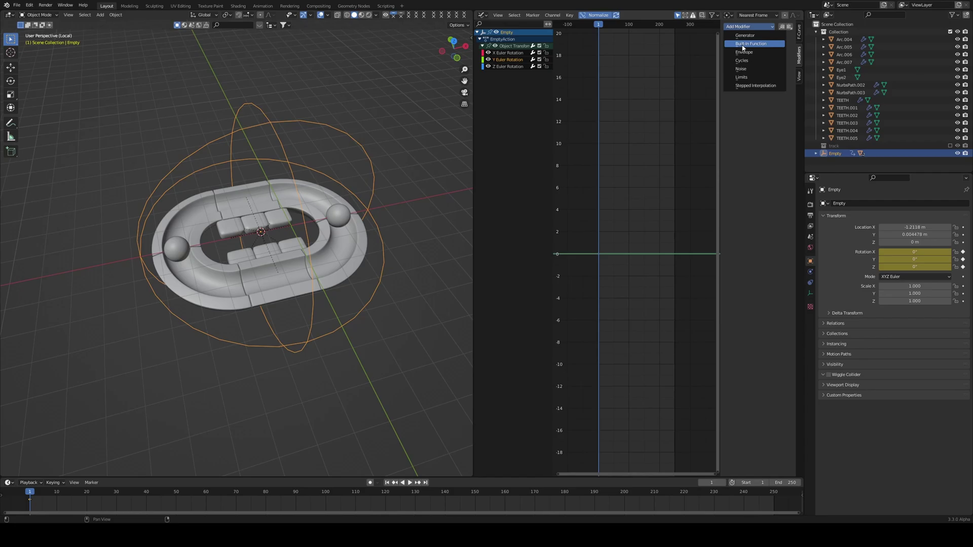
left_click(750, 44)
middle_click_drag(288, 202, 330, 198)
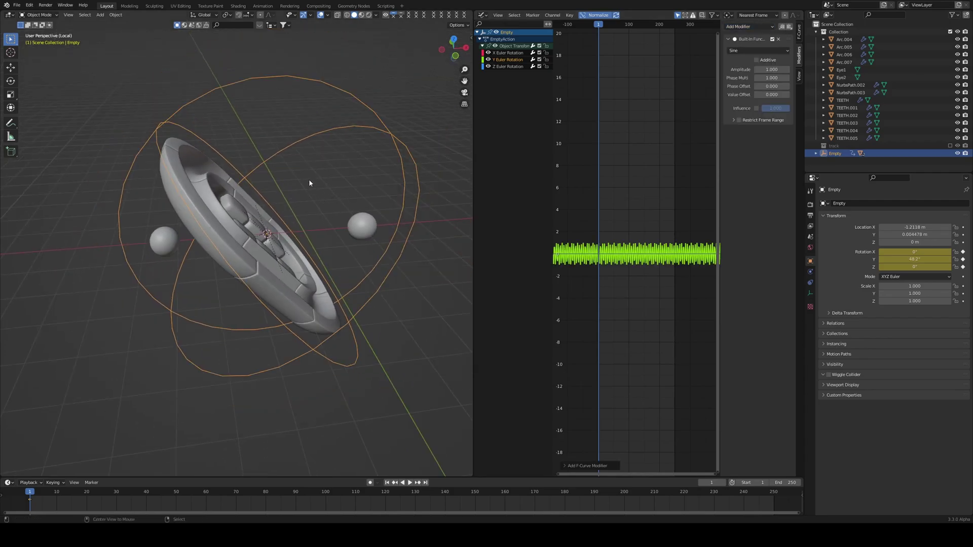
key("space")
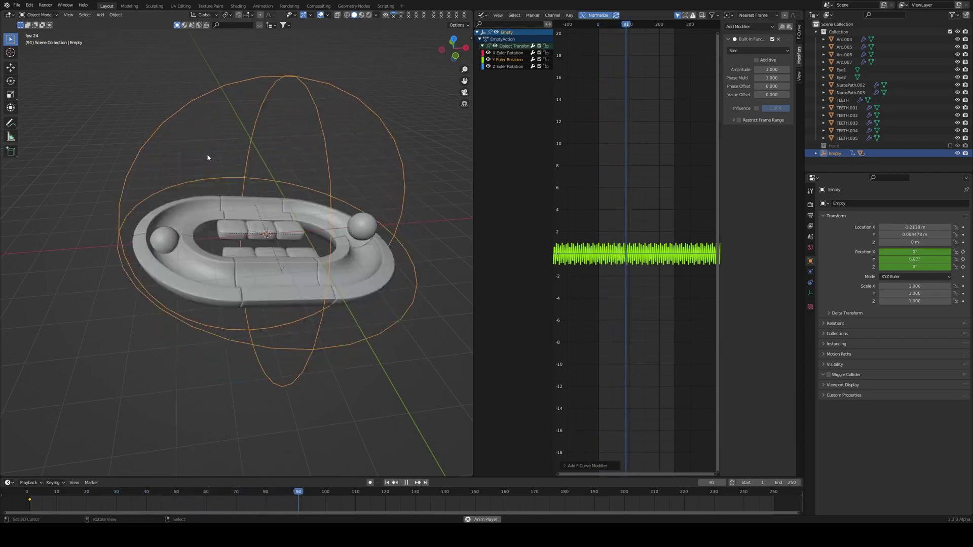
key("ctrl+s")
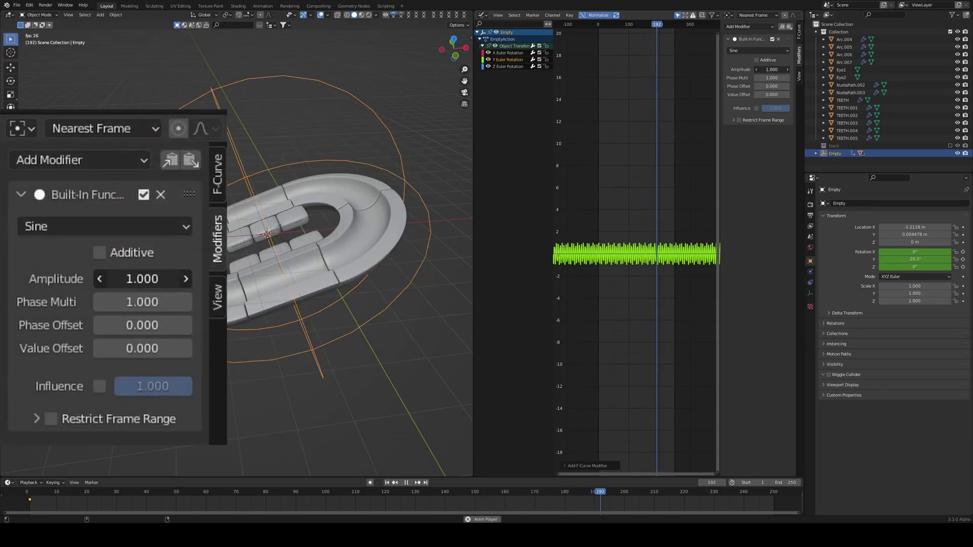
Try a larger amplitude, revert it to 1.000, and drag Phase Multi down toward 0.61
left_click_drag(771, 70, 844, 69)
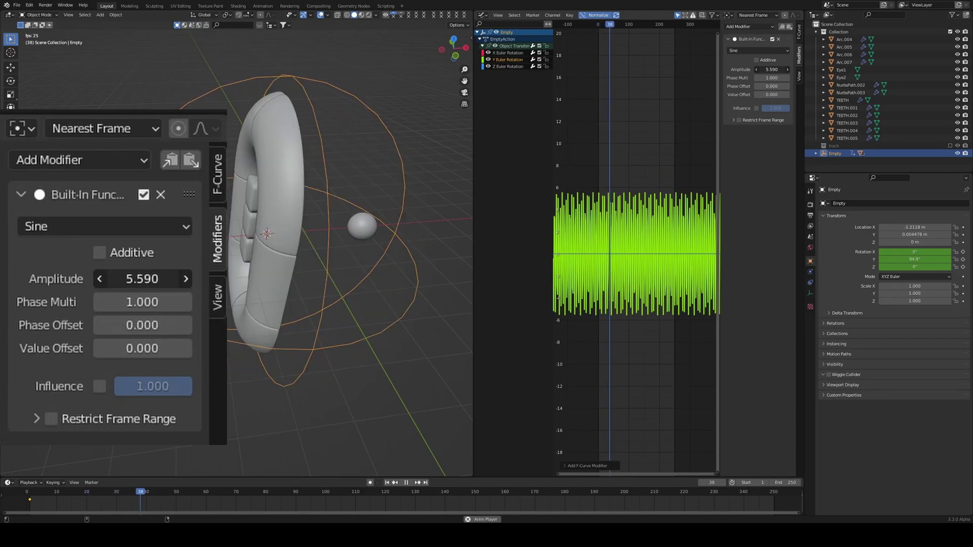
key("Escape")
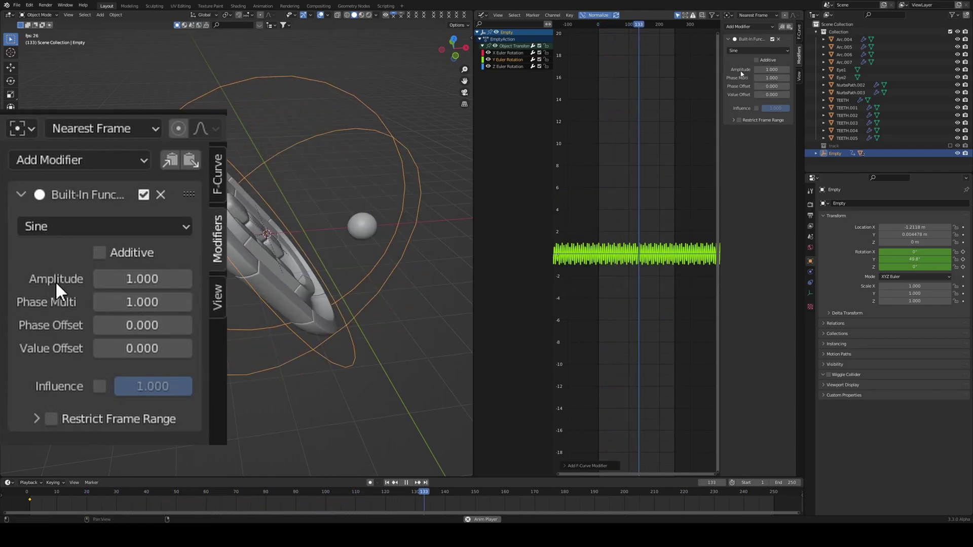
left_click_drag(771, 78, 764, 77)
Set the Y-rotation sine's Phase Multi to 0.040 and its amplitude to 0.600, replaying from frame 1
left_click(773, 77)
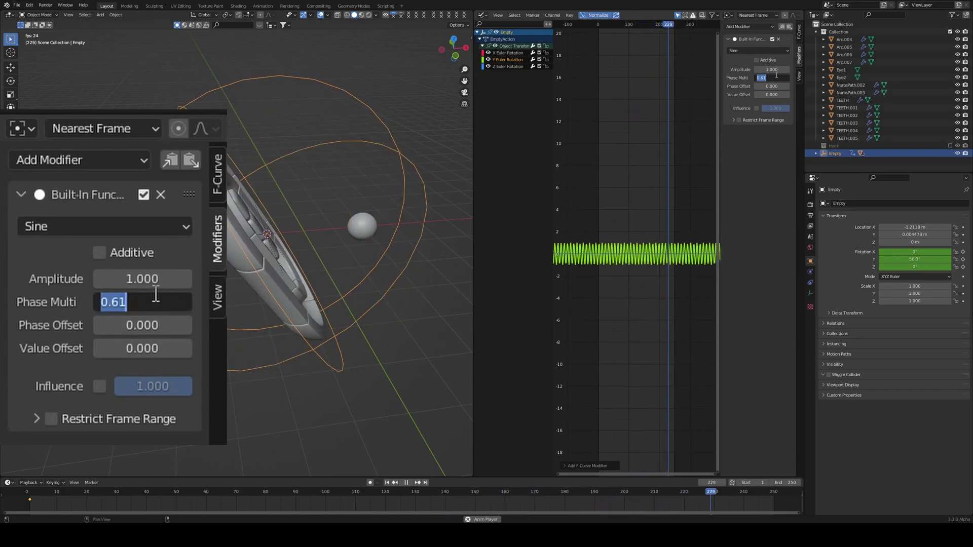
type("0.04")
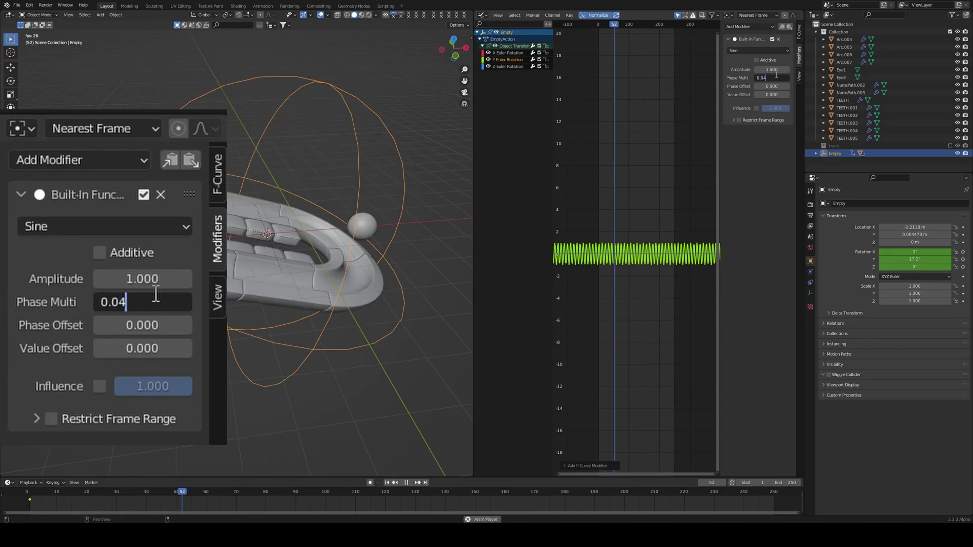
key("Return")
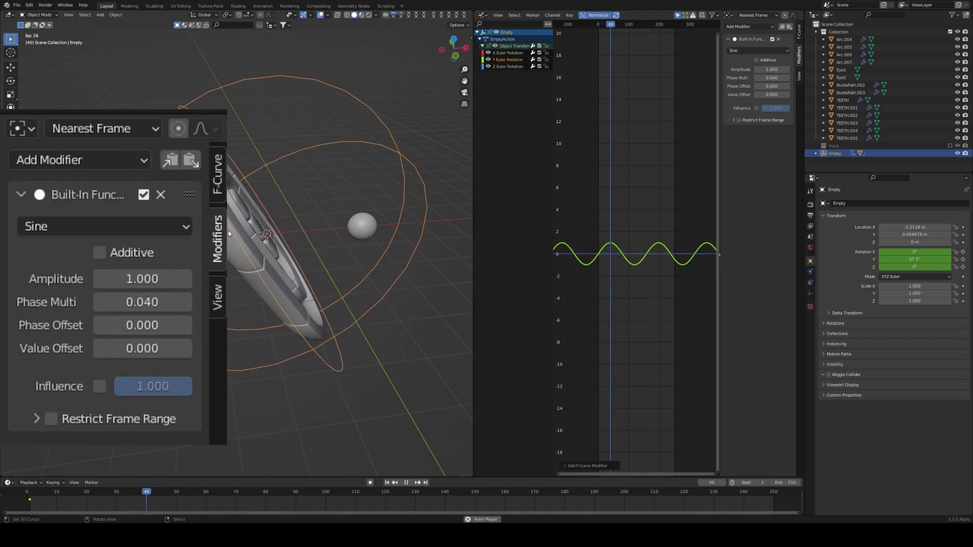
left_click_drag(771, 69, 749, 70)
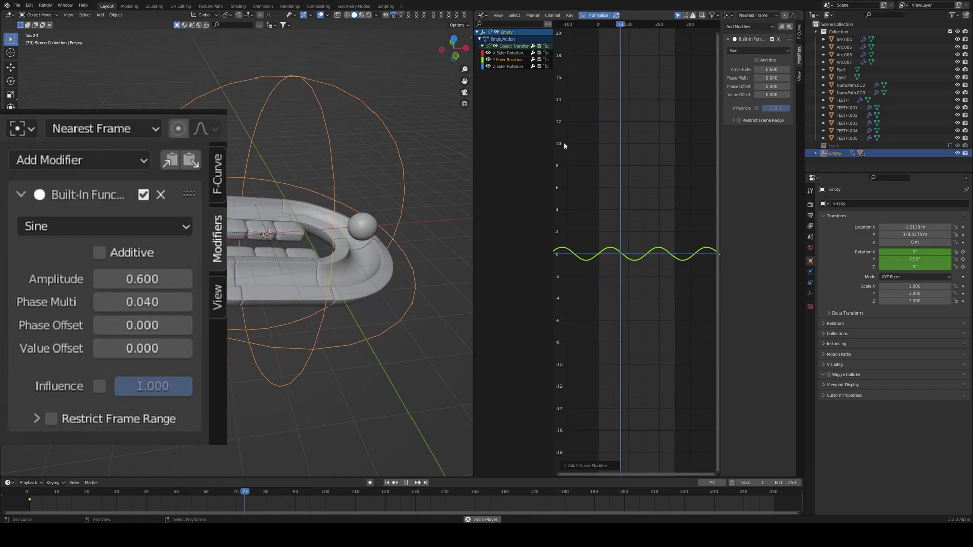
key("shift+Left")
left_click(507, 66)
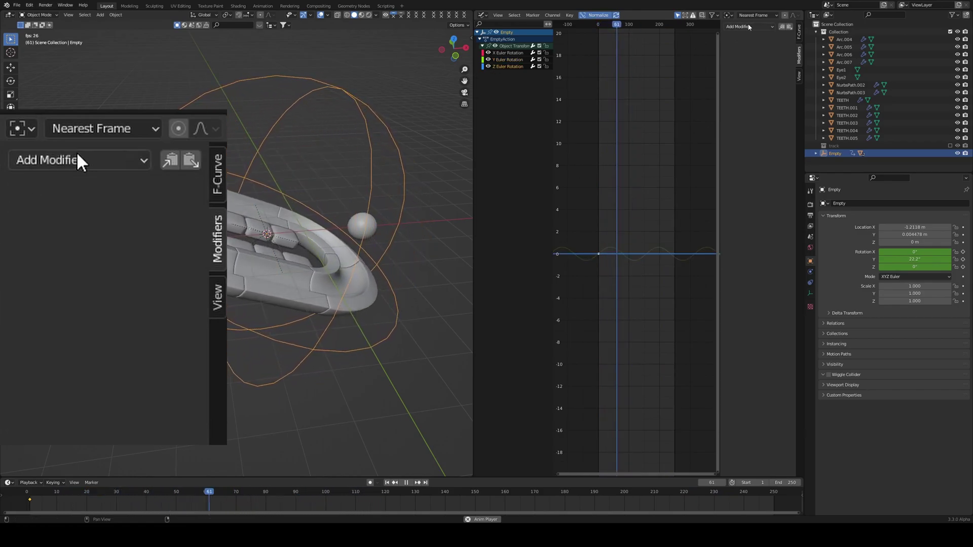
Add a Generator modifier to Z Euler Rotation and lower its x^1 coefficient to 0.030
left_click(749, 26)
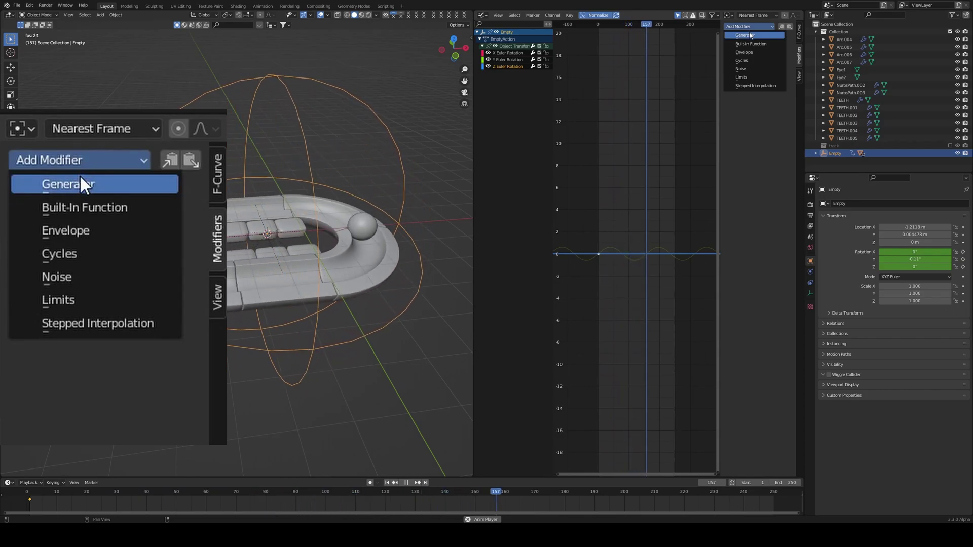
left_click(750, 35)
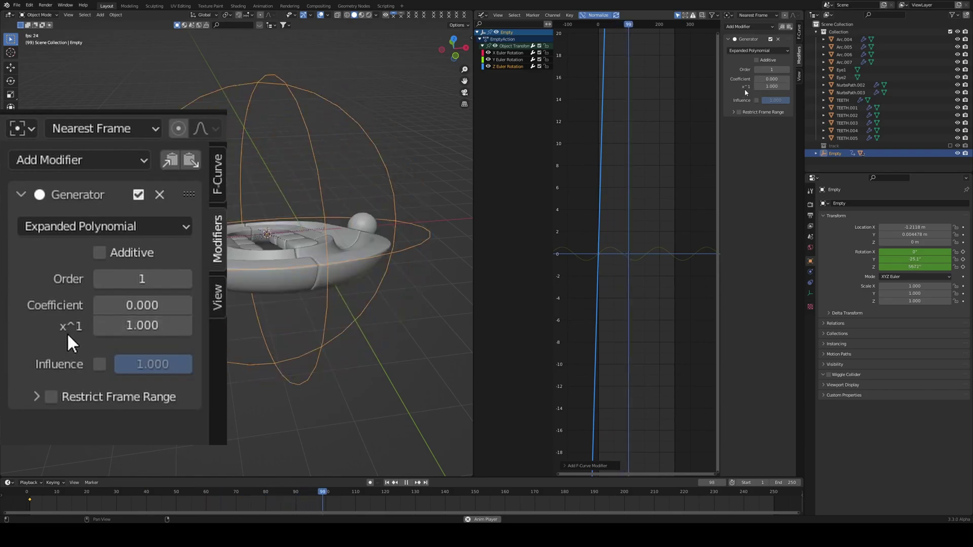
left_click_drag(147, 329, 46, 329)
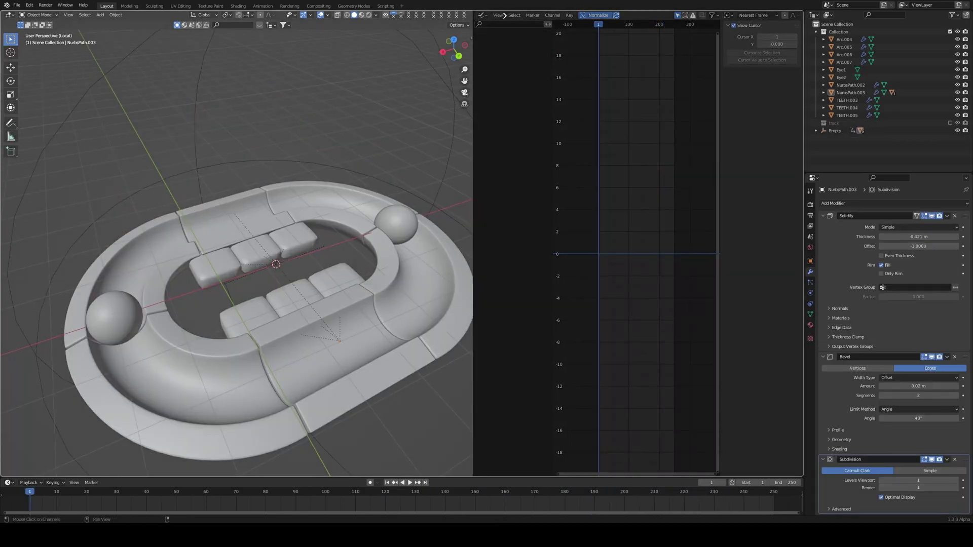
Join the Graph Editor back into the 3D viewport and open the Physics properties
left_click_drag(471, 12, 578, 191)
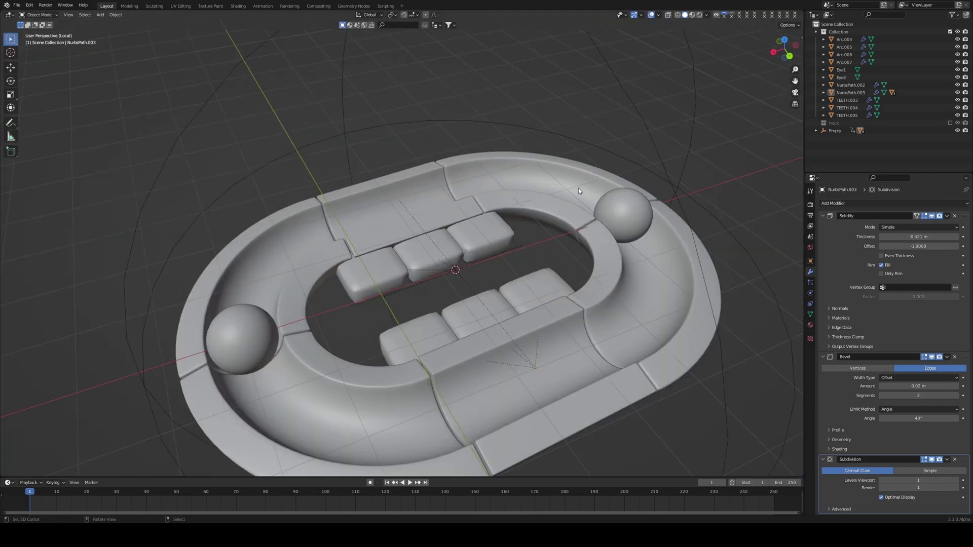
scroll(621, 245, "down", 2)
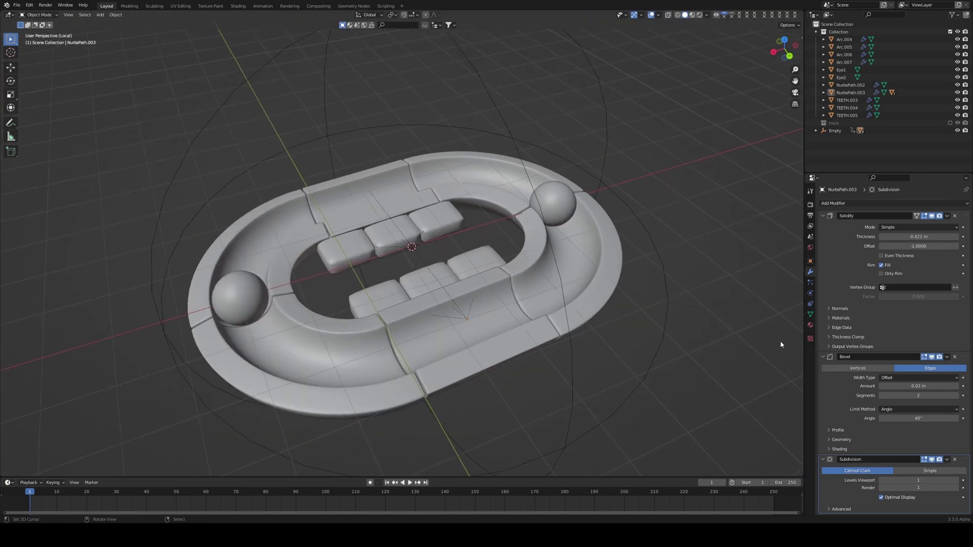
left_click(810, 293)
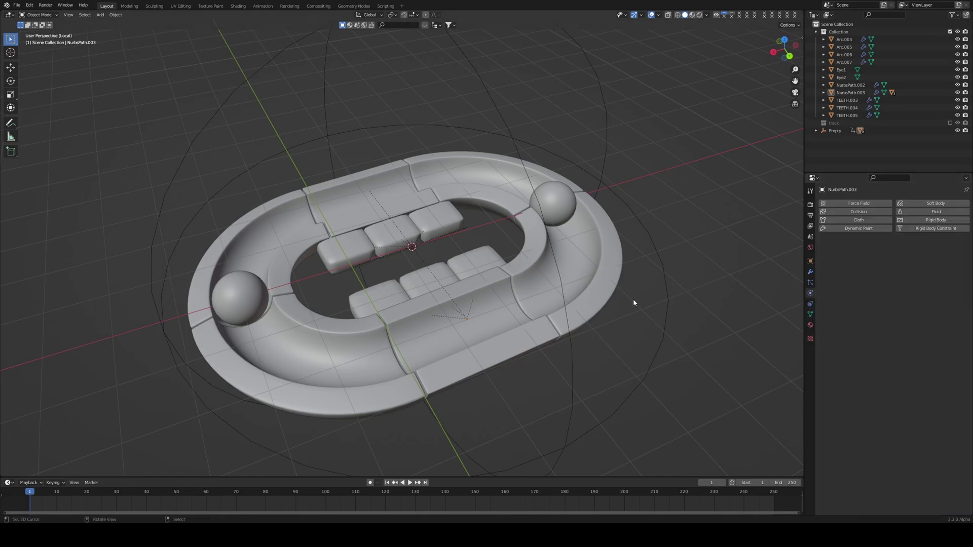
Select Eye2 and Eye1 and lift them 1.0281 m straight up along Z
left_click(568, 213)
left_click(250, 282, "shift")
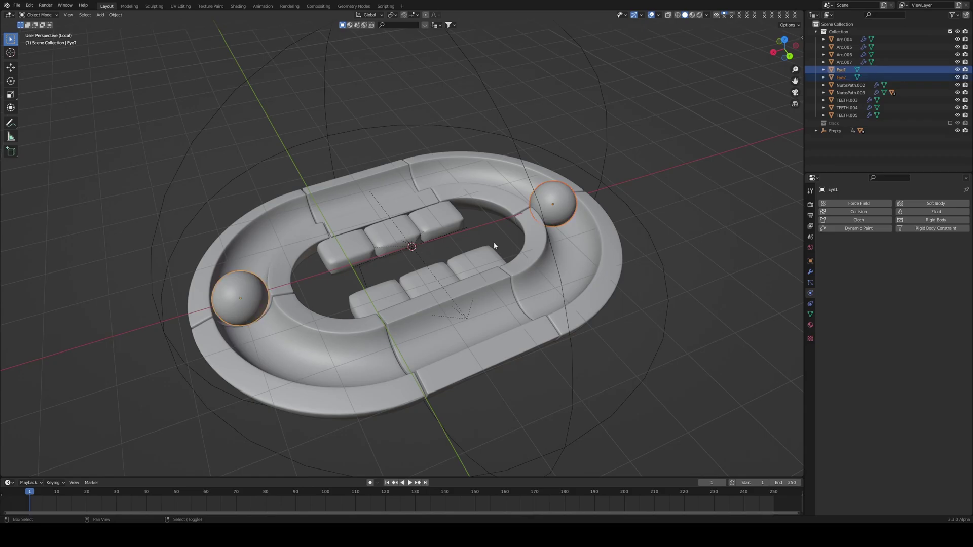
key("g")
key("z")
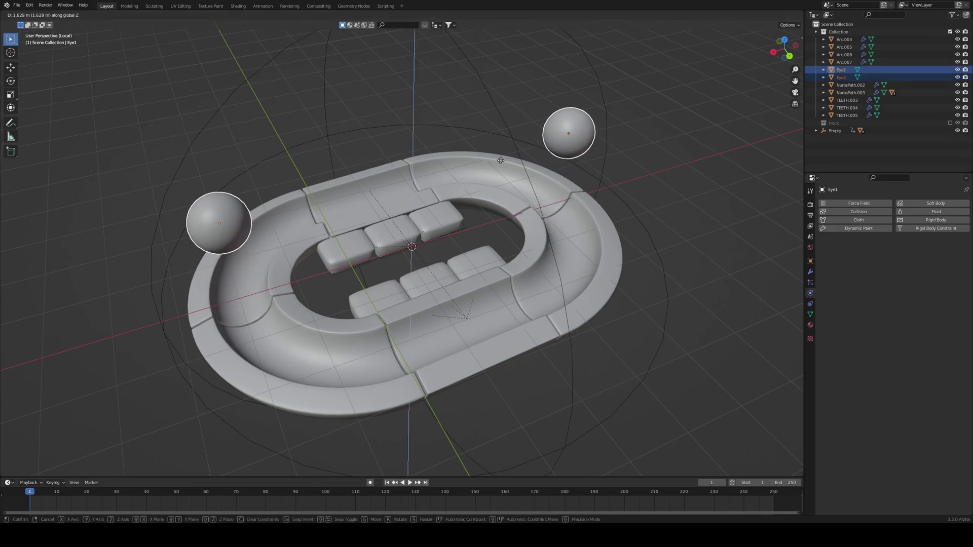
left_click(525, 191)
middle_click_drag(525, 190, 592, 187)
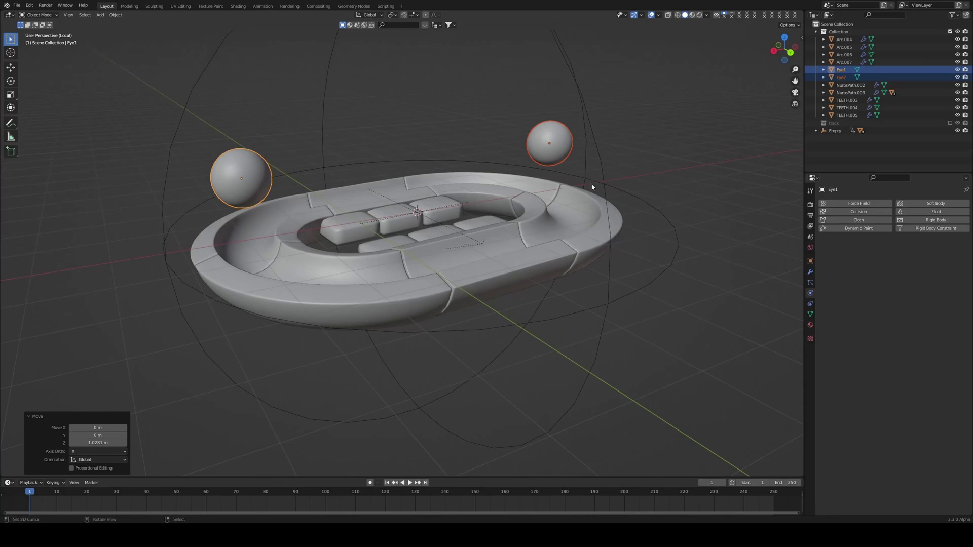
Add an active rigid body to Eye1 and switch its collision shape from Convex Hull to Mesh
left_click(914, 221)
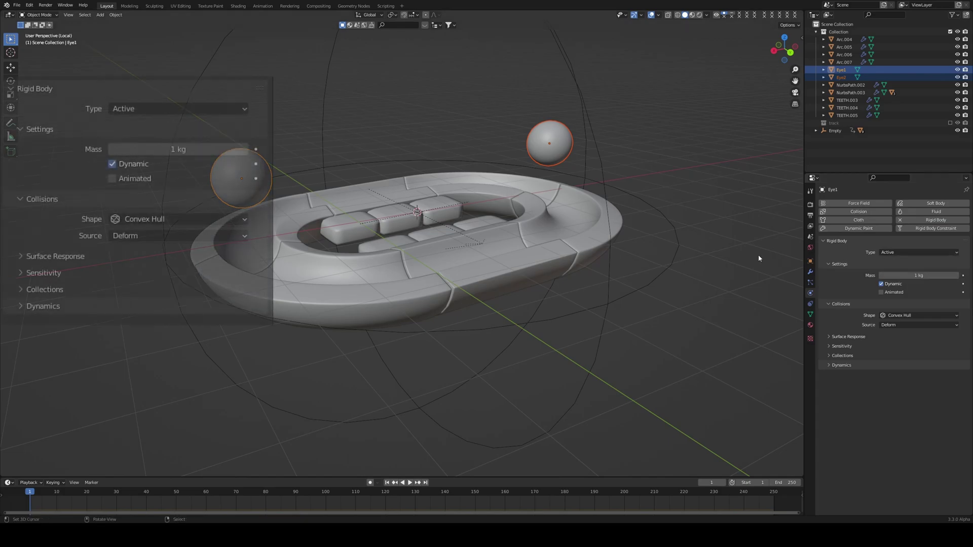
middle_click_drag(629, 238, 650, 244)
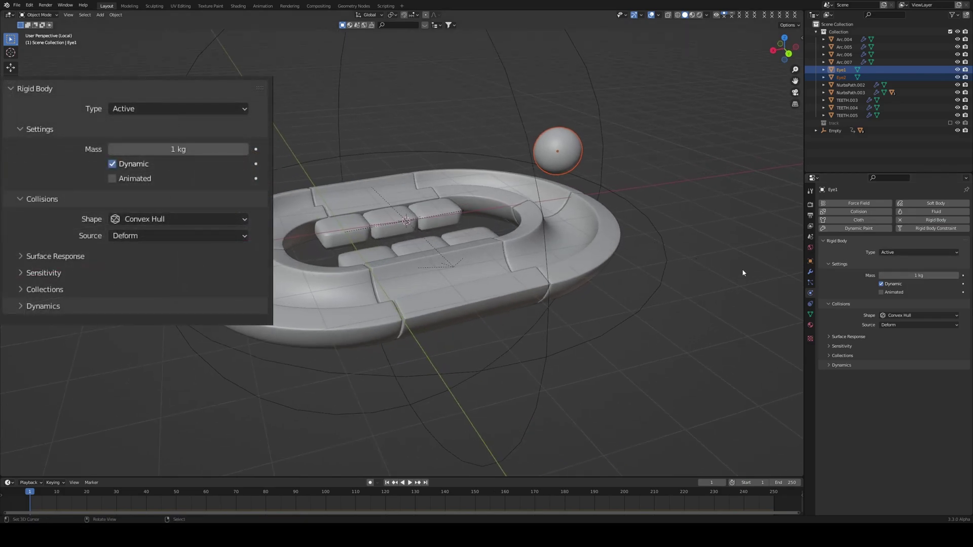
left_click(900, 315)
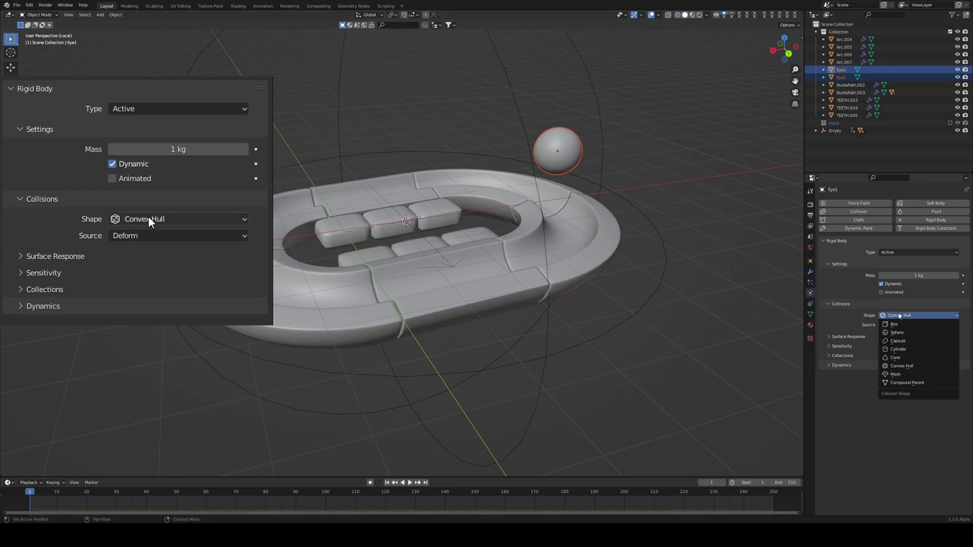
left_click(874, 364)
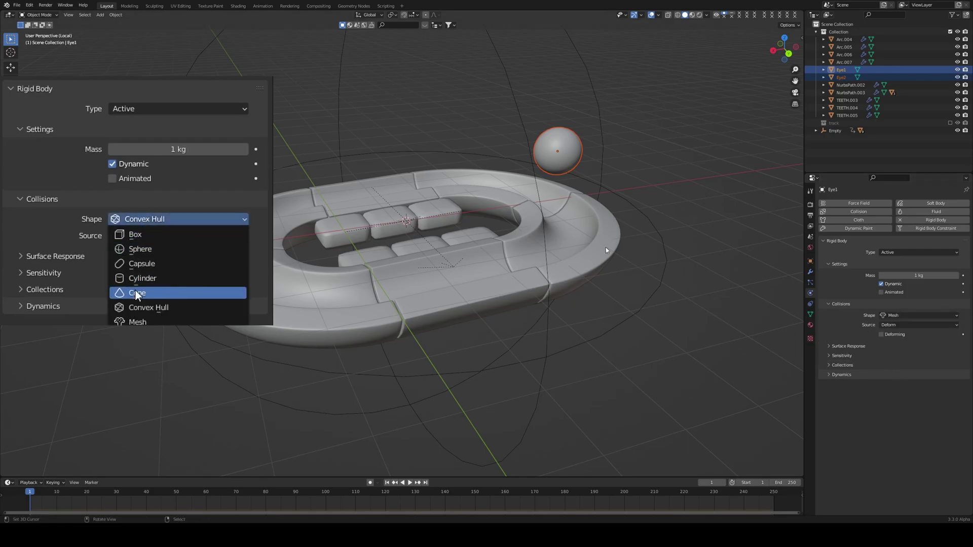
left_click(841, 77)
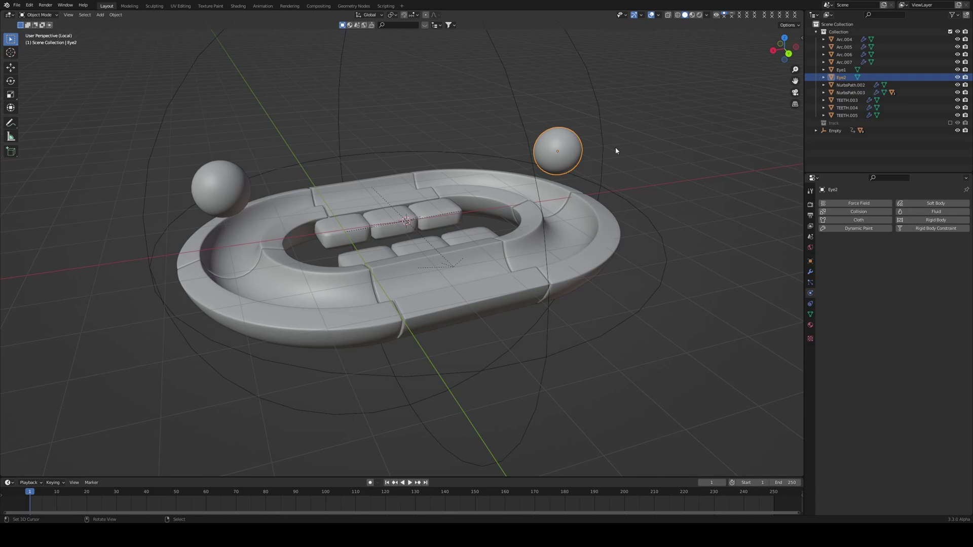
With Eye1 active, run Copy Rigid Body Settings so Eye2 gets the 1 kg Mesh-collision body
left_click(222, 176, "shift")
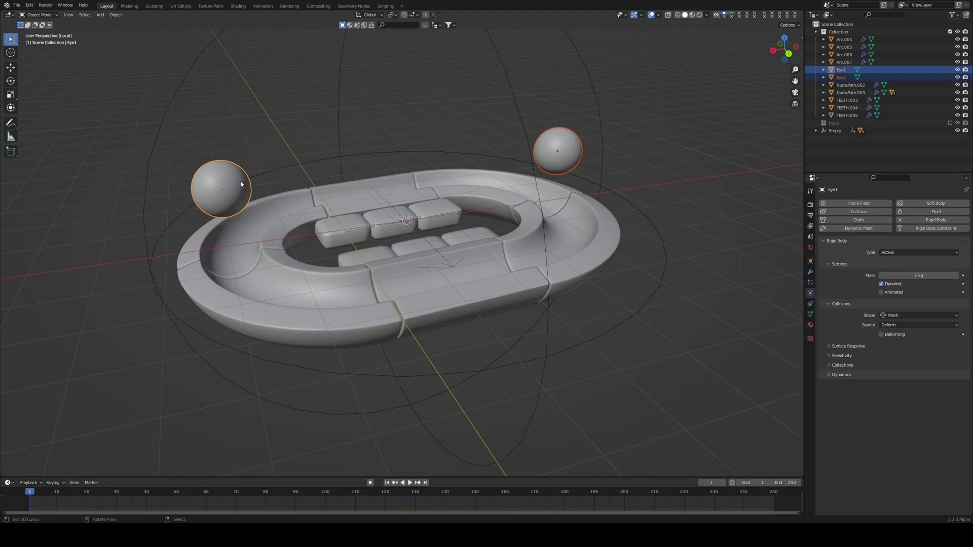
key("F3")
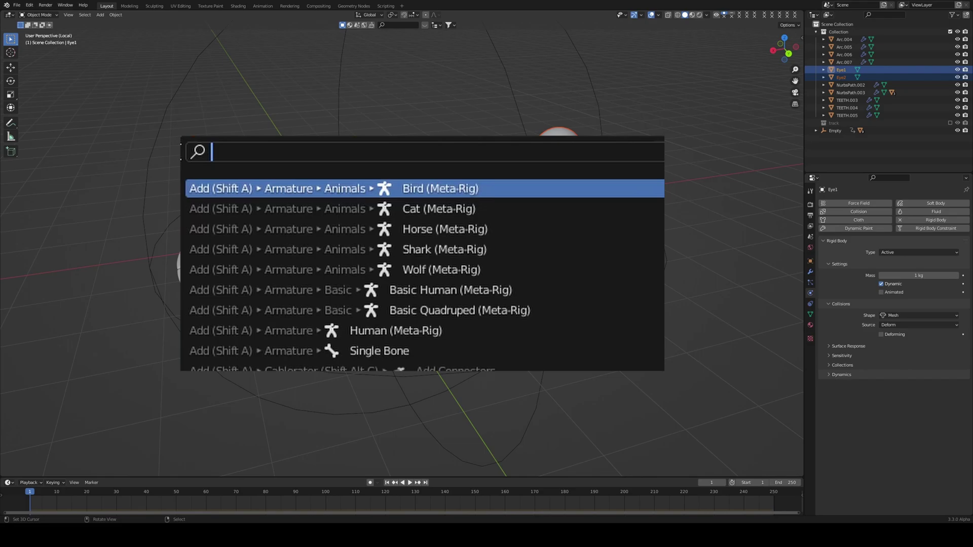
type("COPY")
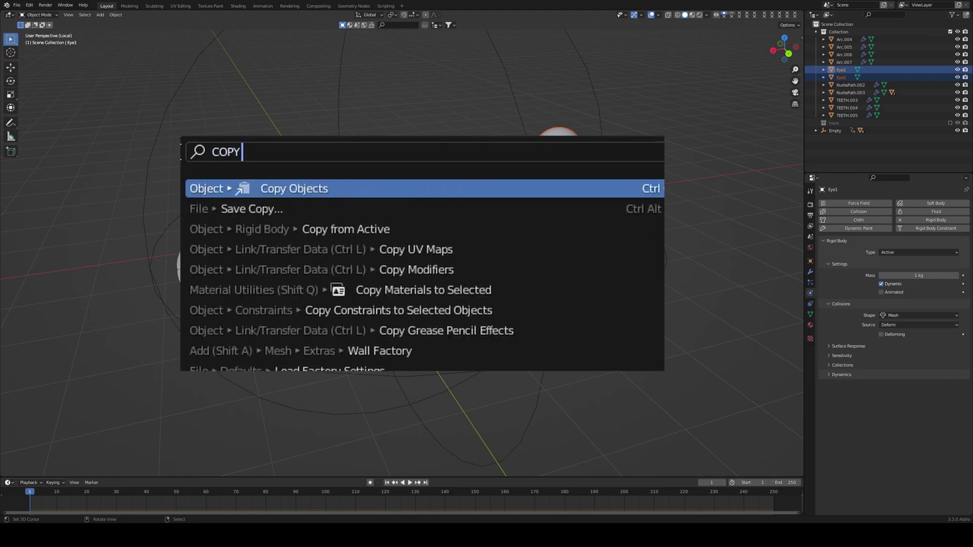
key("Return")
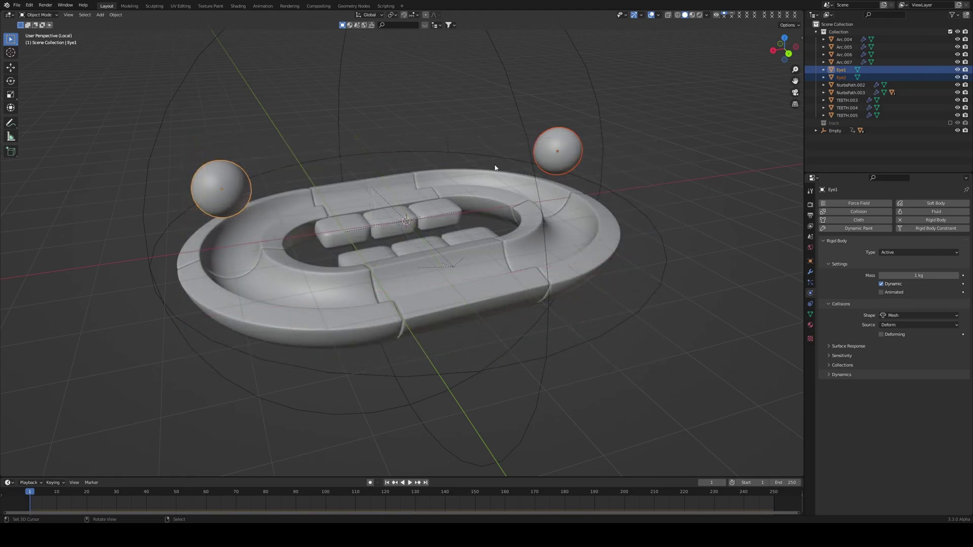
left_click(541, 138)
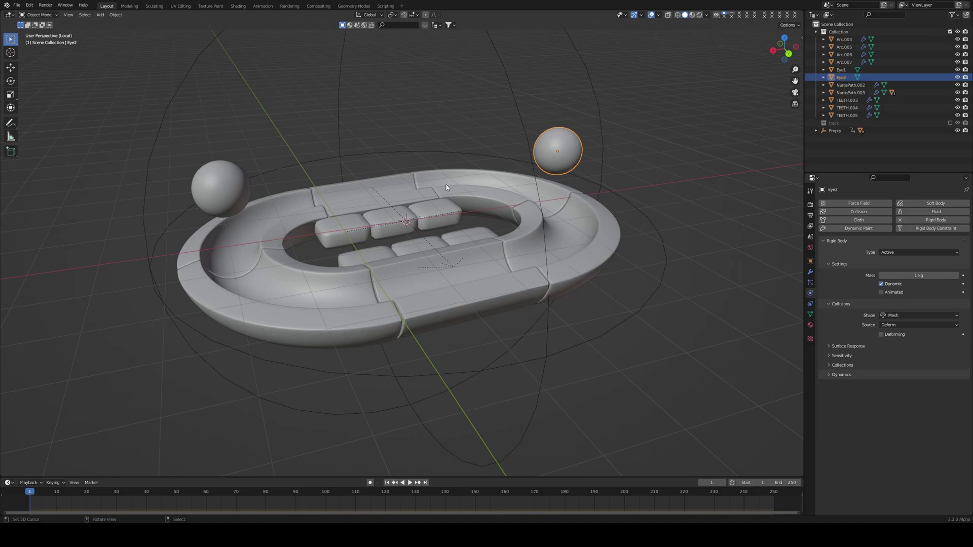
left_click(205, 182)
left_click(567, 144)
Test-play and rewind the simulation, then select the Arc.007 track segment
key("space")
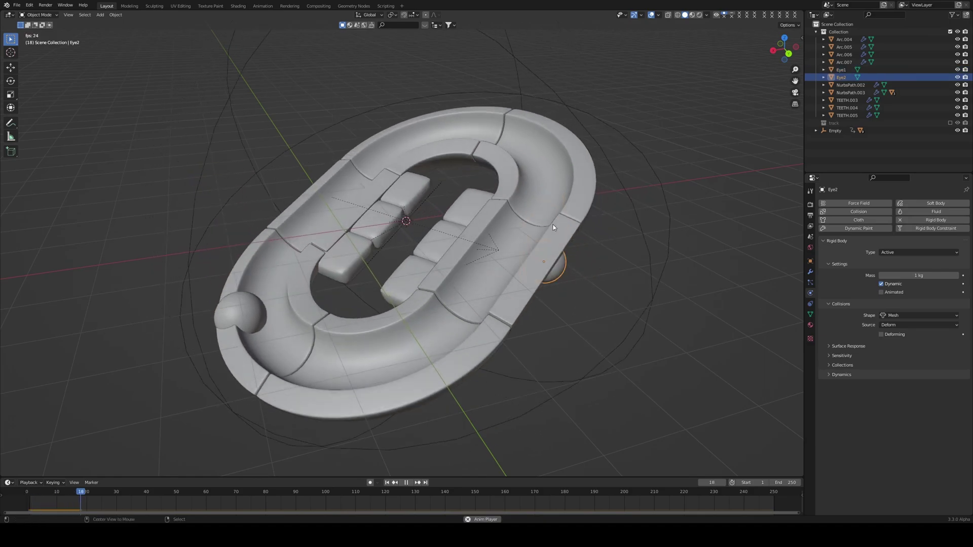
key("space")
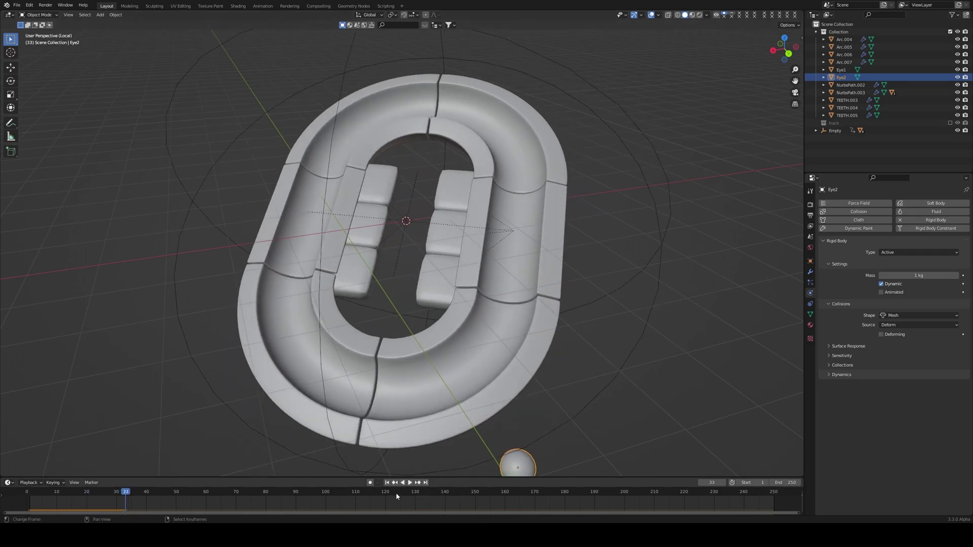
key("shift+Left")
left_click(529, 219)
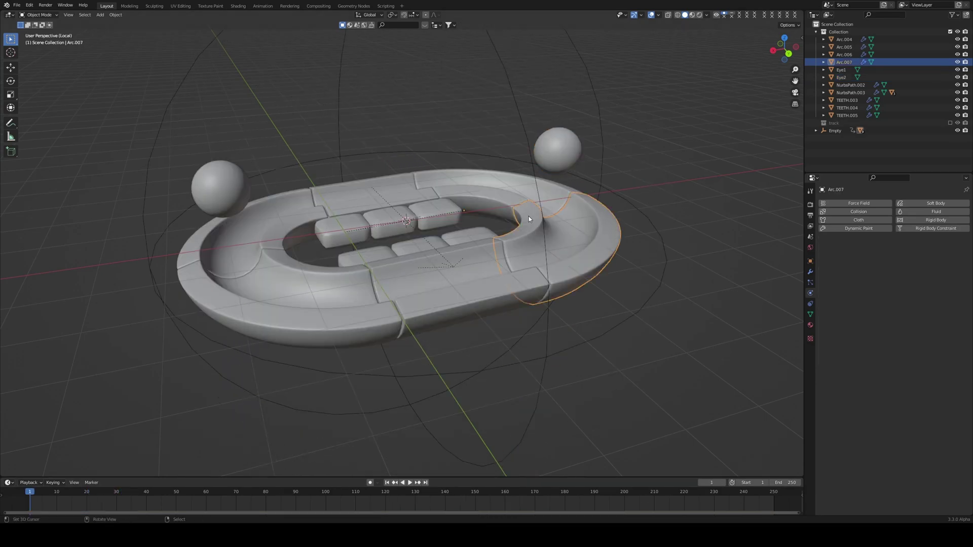
middle_click_drag(536, 261, 542, 271)
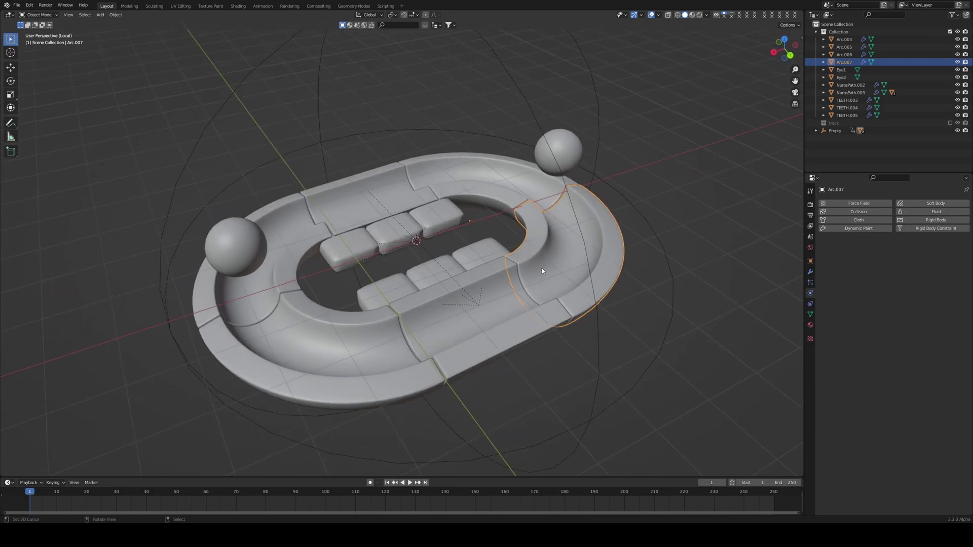
left_click(445, 192)
left_click(445, 192)
left_click(546, 227)
Add a rigid body to Arc.007, test it as Active, then settle on Passive
left_click(902, 221)
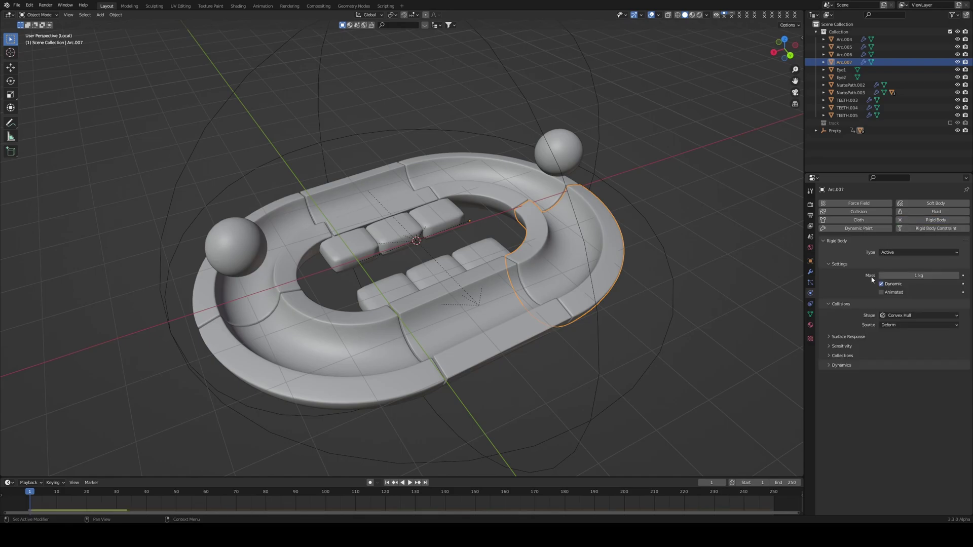
left_click(892, 252)
left_click(889, 269)
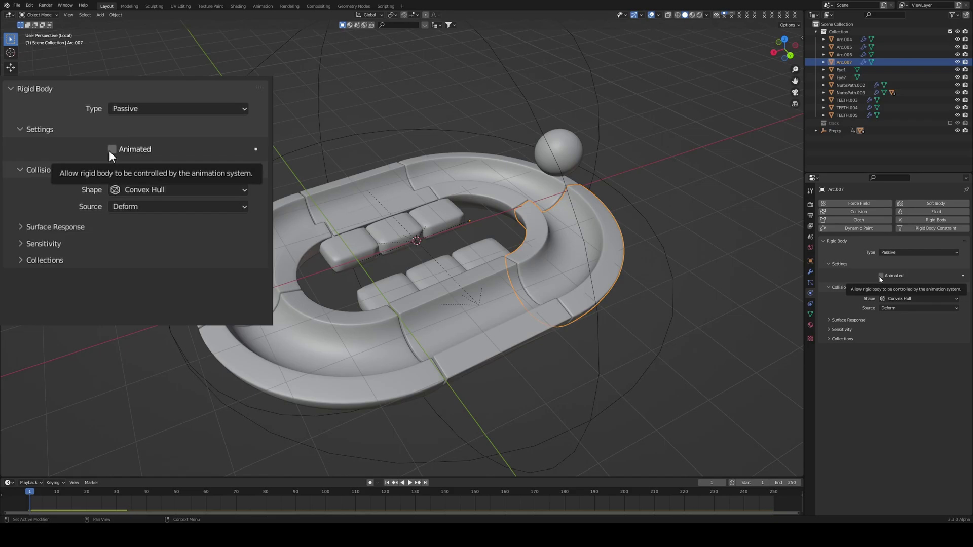
left_click(893, 253)
left_click(891, 260)
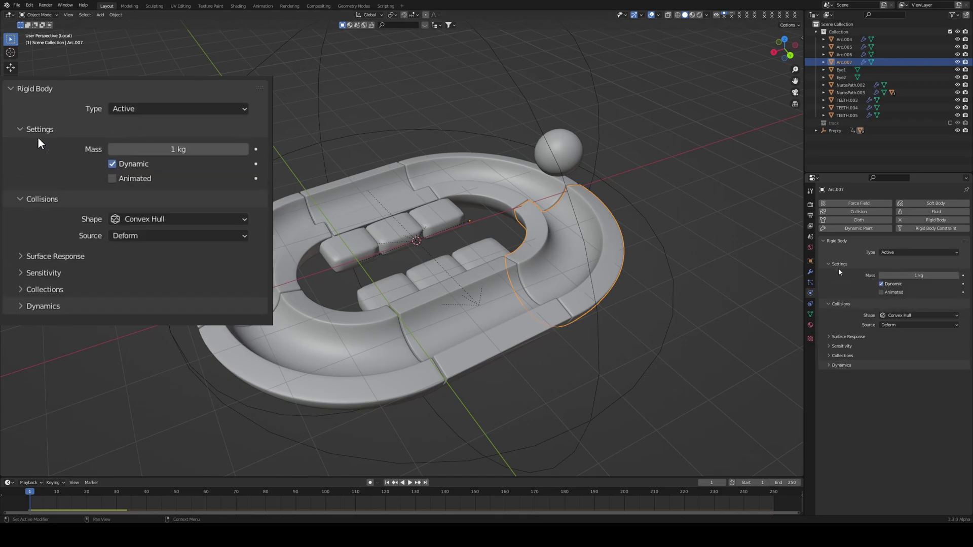
key("space")
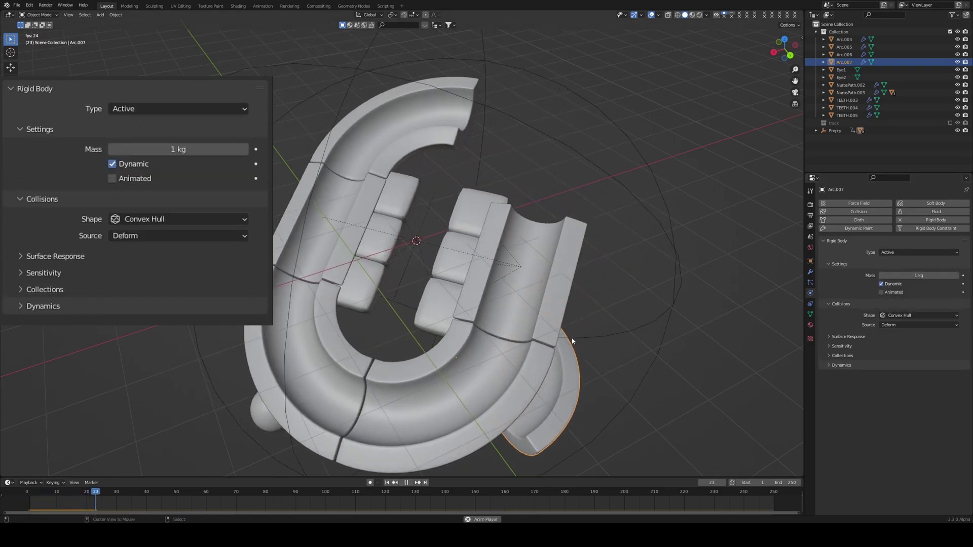
left_click(386, 483)
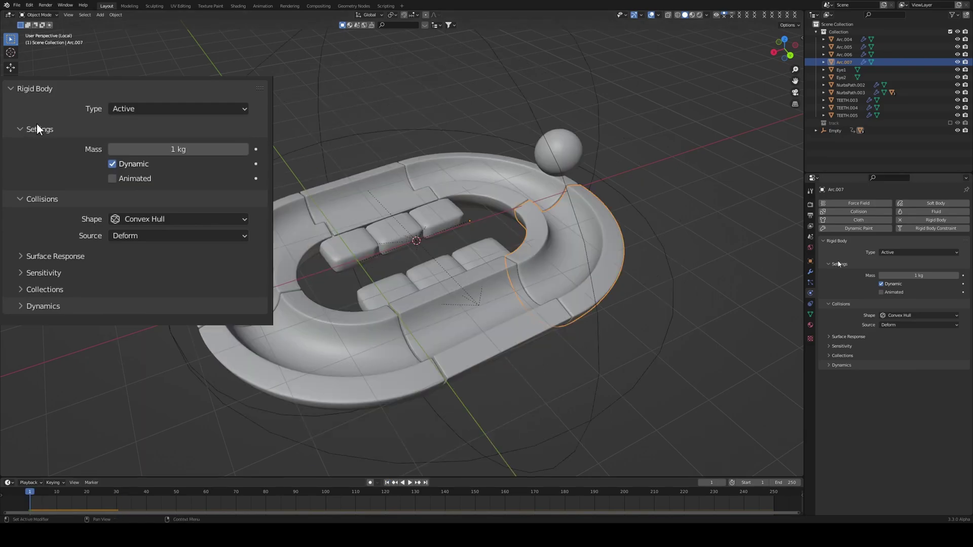
left_click(892, 252)
left_click(890, 260)
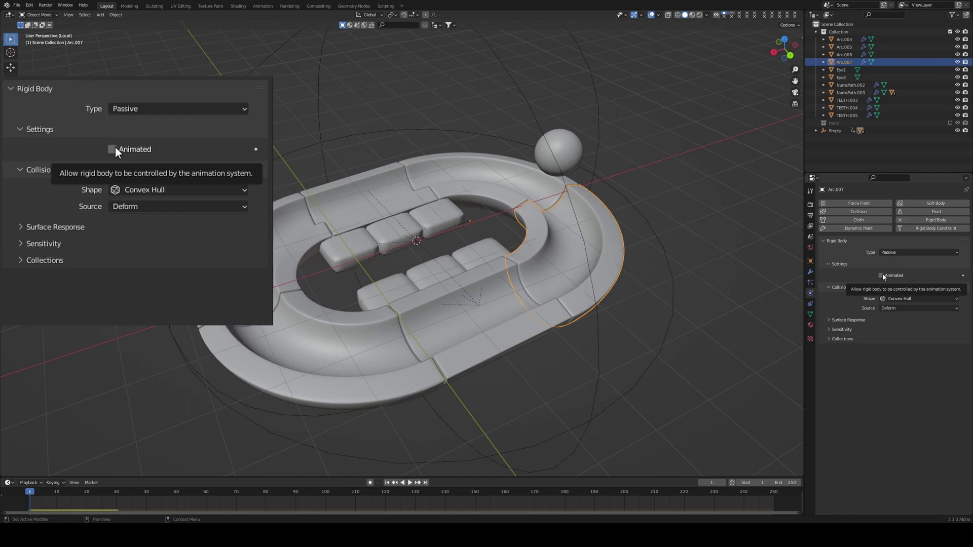
Enable Animated on Arc.007's passive rigid body and play back to test it
left_click(112, 149)
key("space")
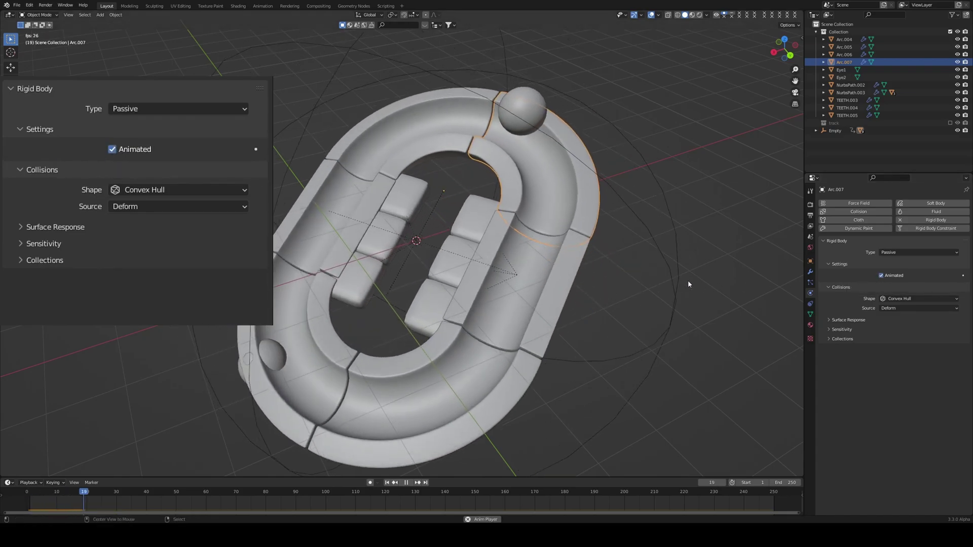
key("space")
middle_click_drag(688, 281, 524, 317)
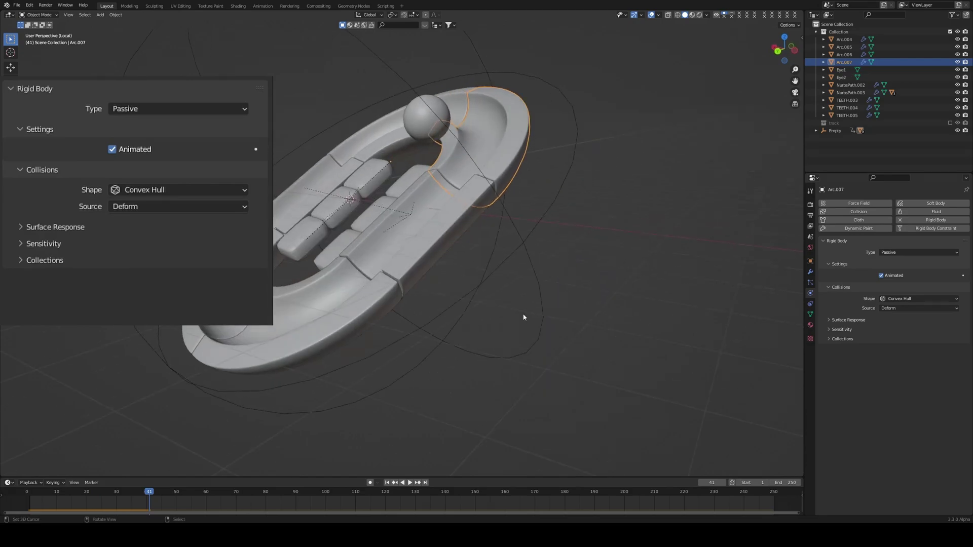
key("shift+Left")
key("space")
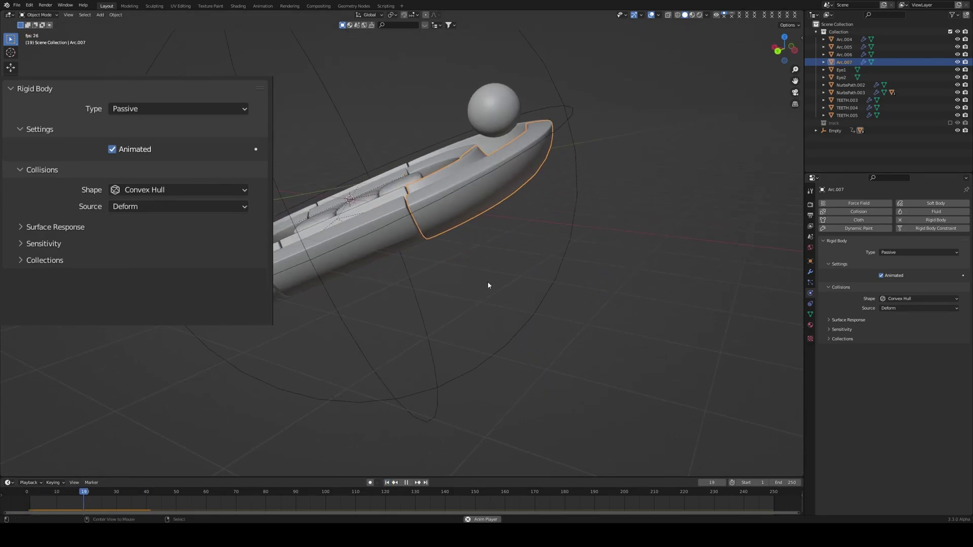
Set Arc.007's collision Shape to Mesh and its Source to Final
key("space")
left_click(162, 190)
left_click(140, 293)
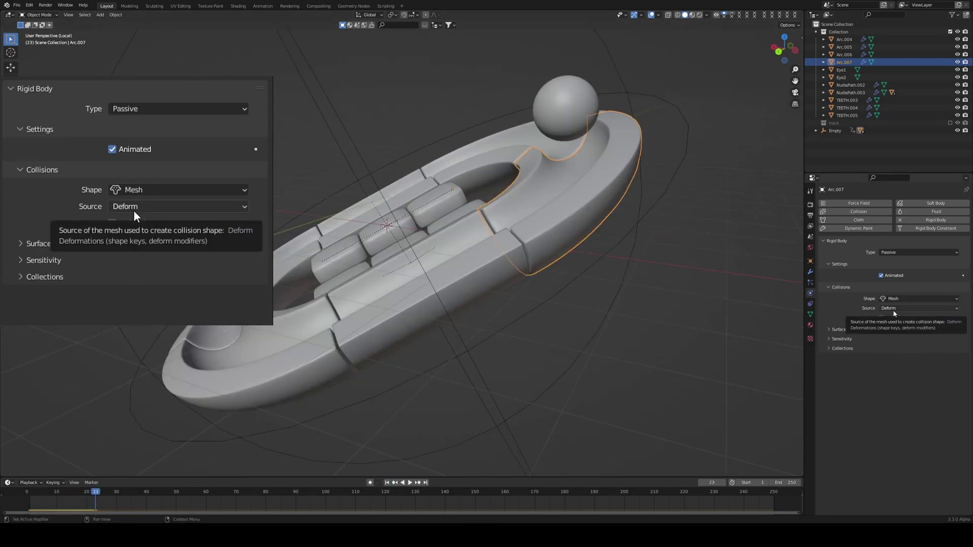
left_click(117, 206)
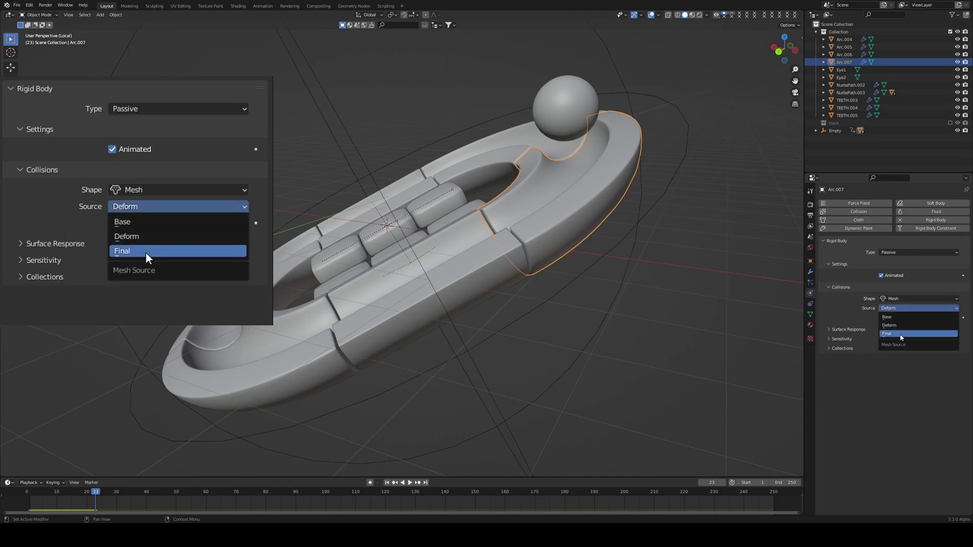
left_click(145, 257)
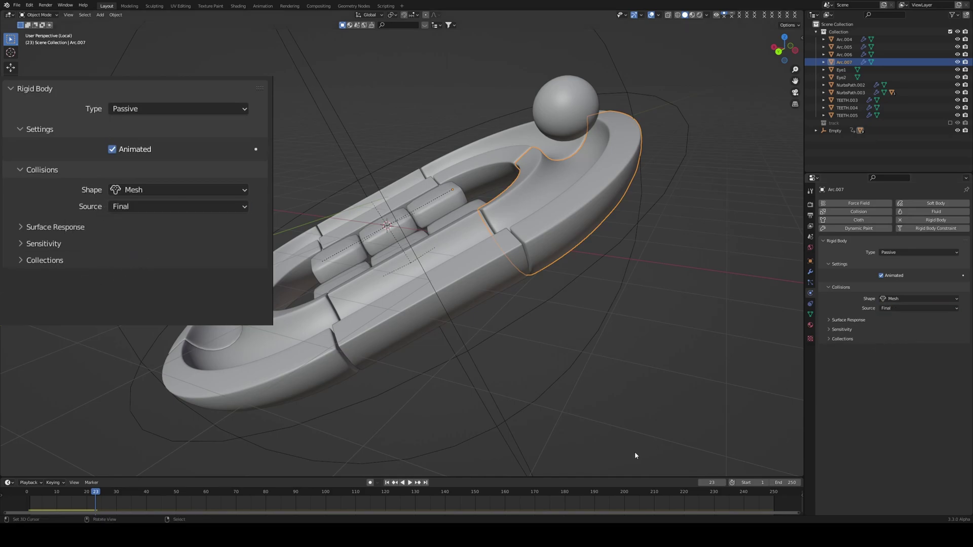
Rewind, review Arc.007's modifier stack, and play the simulation to check the collisions
left_click(387, 482)
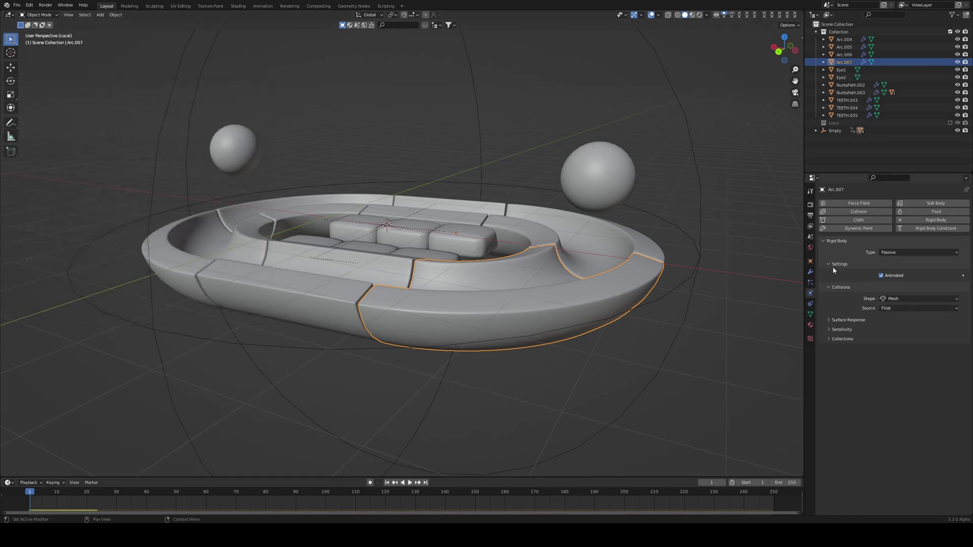
left_click(811, 271)
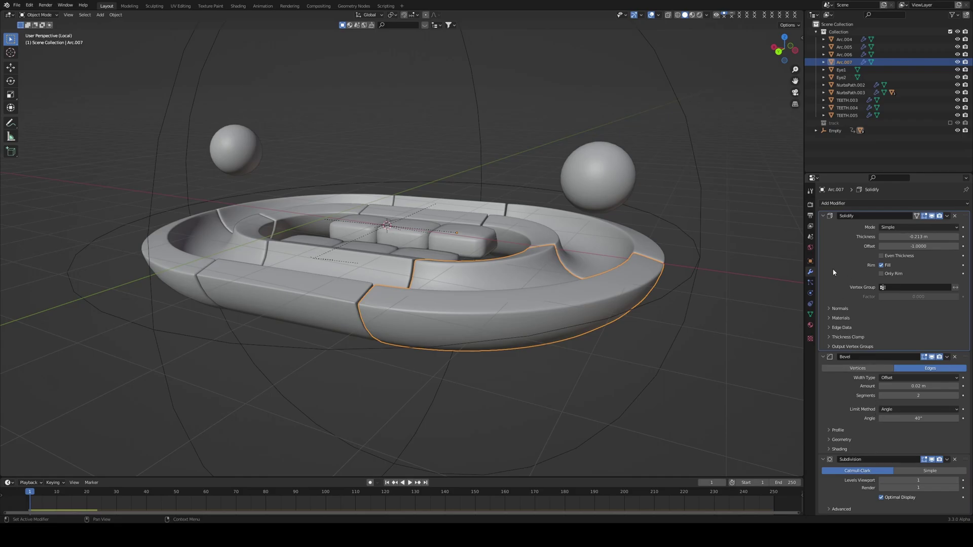
left_click(811, 293)
key("space")
middle_click_drag(651, 271, 668, 250)
key("space")
Lower Arc.007's collision margin, then tighten Eye2's margin to 0.0033 m
left_click(839, 329)
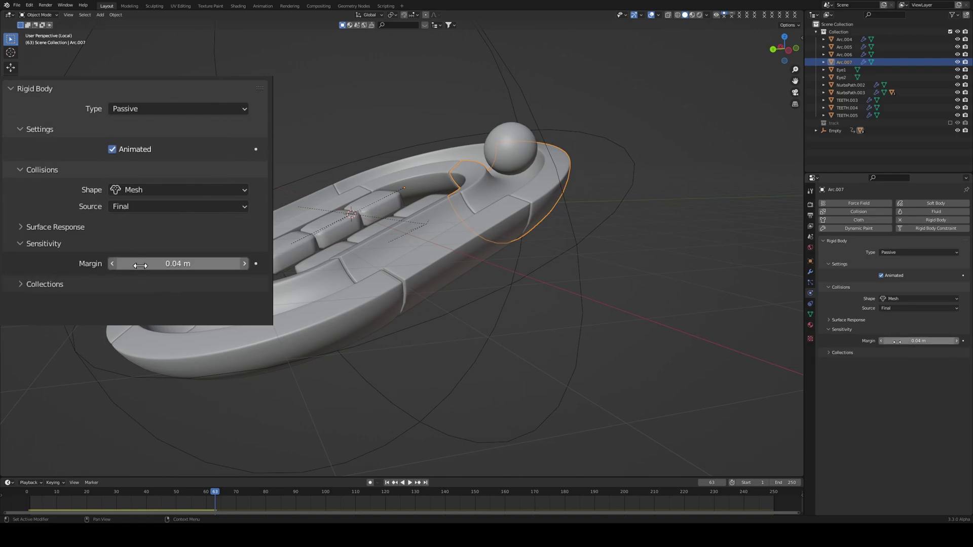
left_click_drag(907, 341, 897, 341)
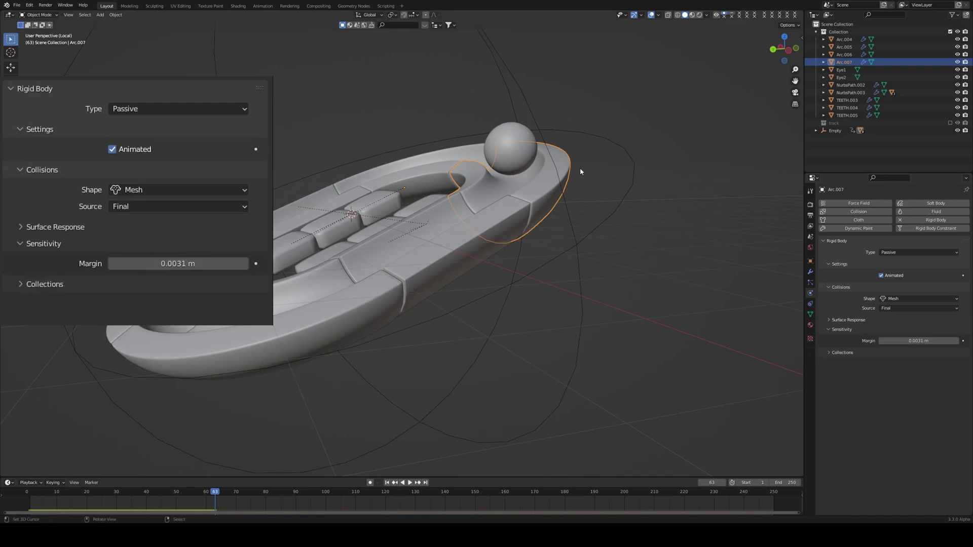
left_click(526, 143)
left_click_drag(929, 367, 925, 367)
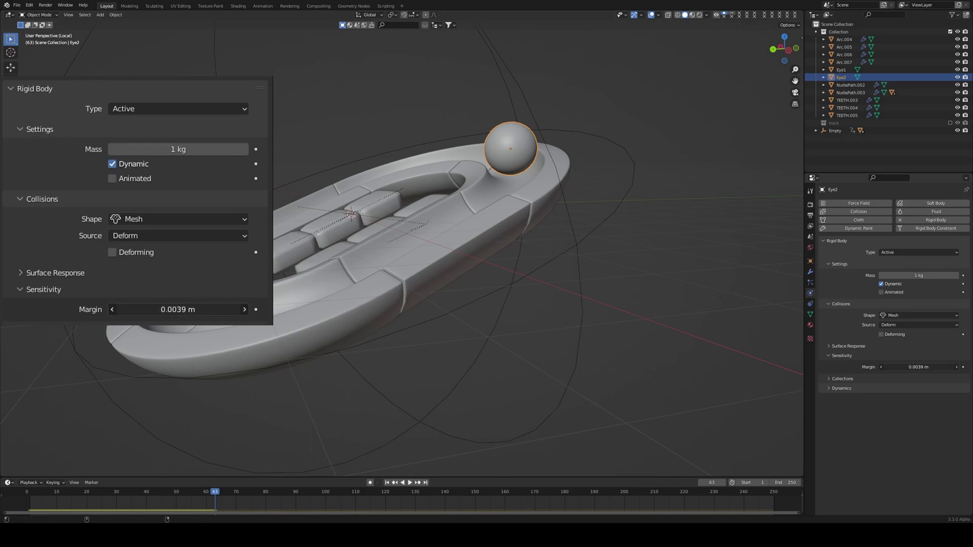
left_click_drag(918, 367, 915, 367)
Play the simulation to watch the ball, then rewind to frame 1
key("space")
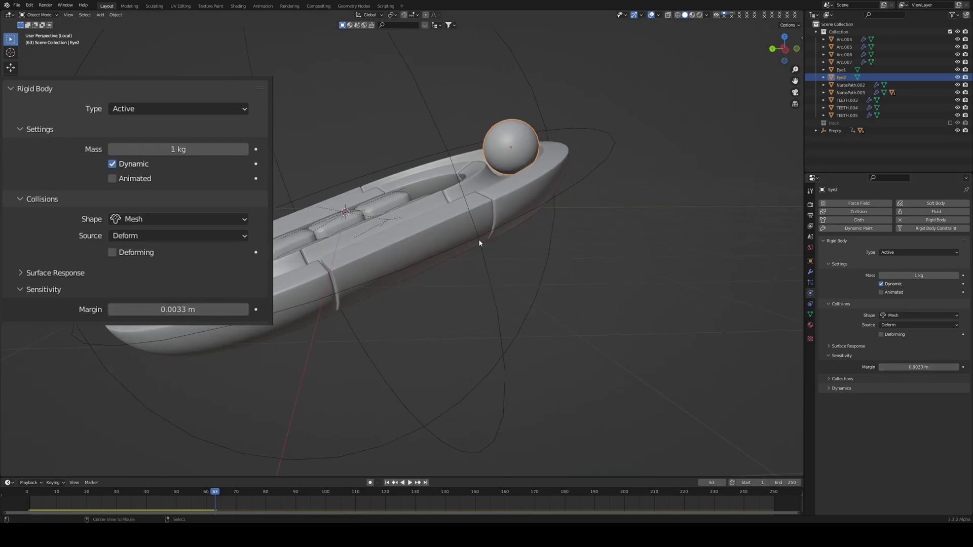
middle_click_drag(466, 254, 418, 284)
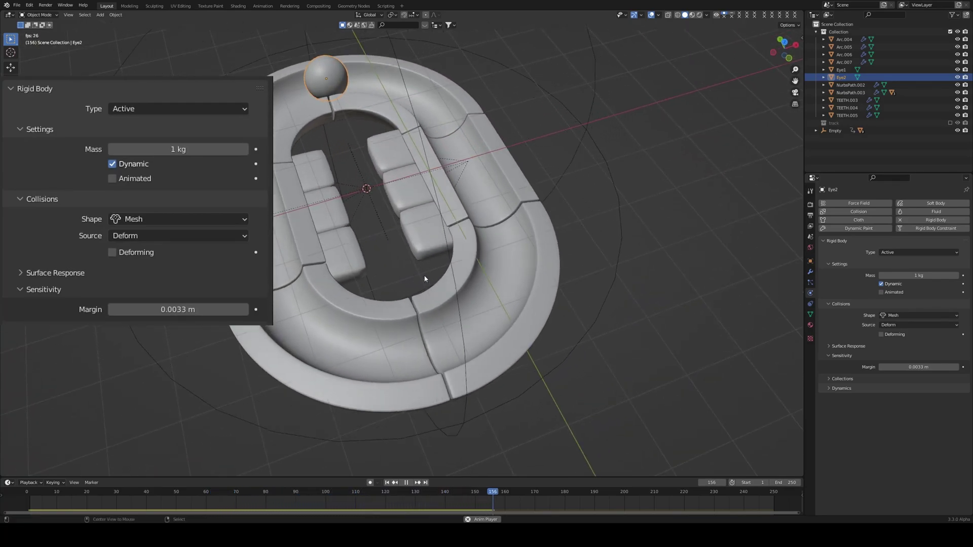
key("space")
middle_click_drag(428, 255, 402, 419)
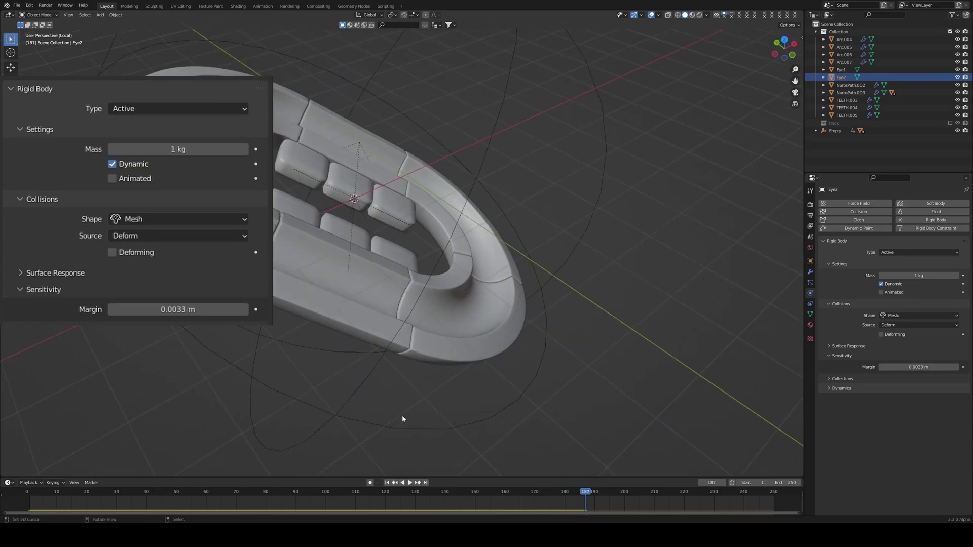
left_click(387, 482)
middle_click_drag(486, 238, 510, 251)
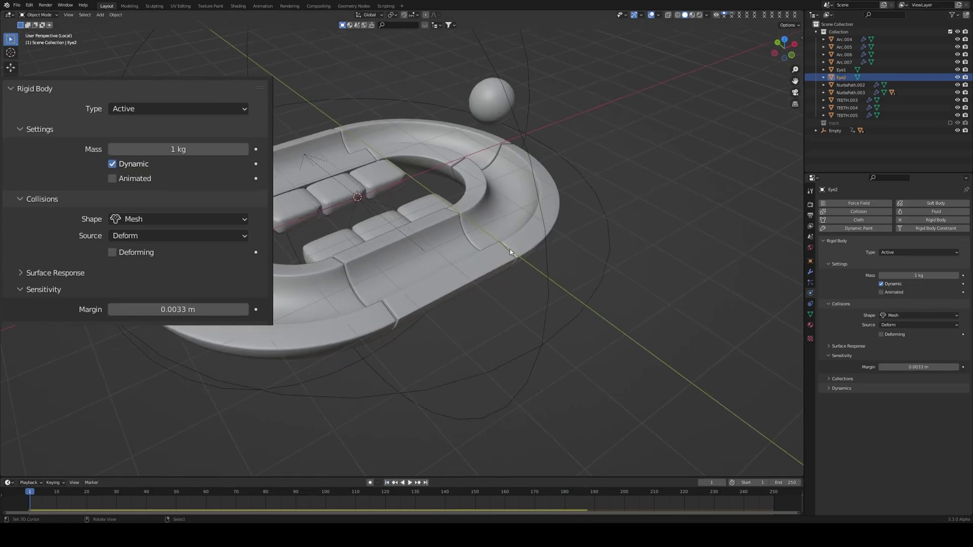
Select all track pieces (Arc.004–Arc.007, NurbsPath.002, NurbsPath.003) with Arc.007 active
left_click(509, 250)
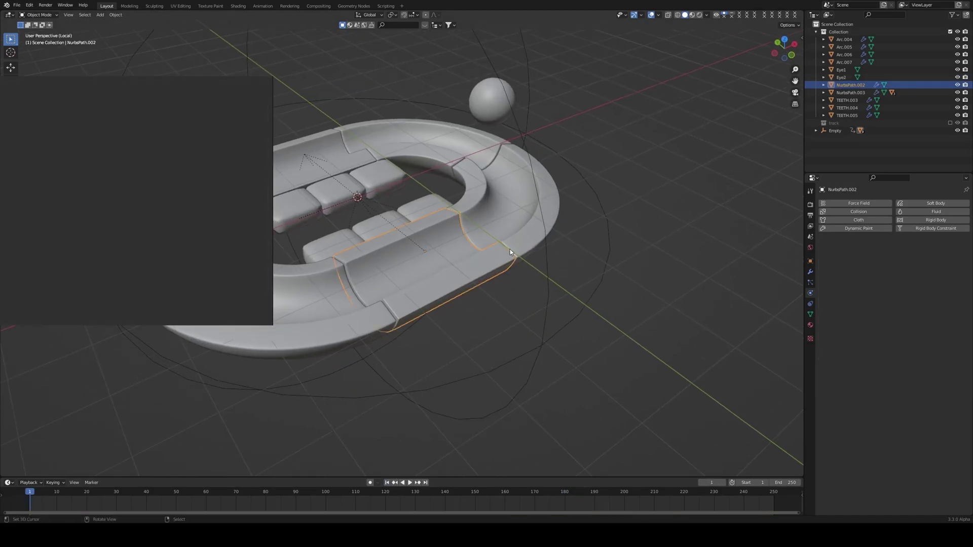
middle_click_drag(511, 249, 458, 171)
left_click(456, 165)
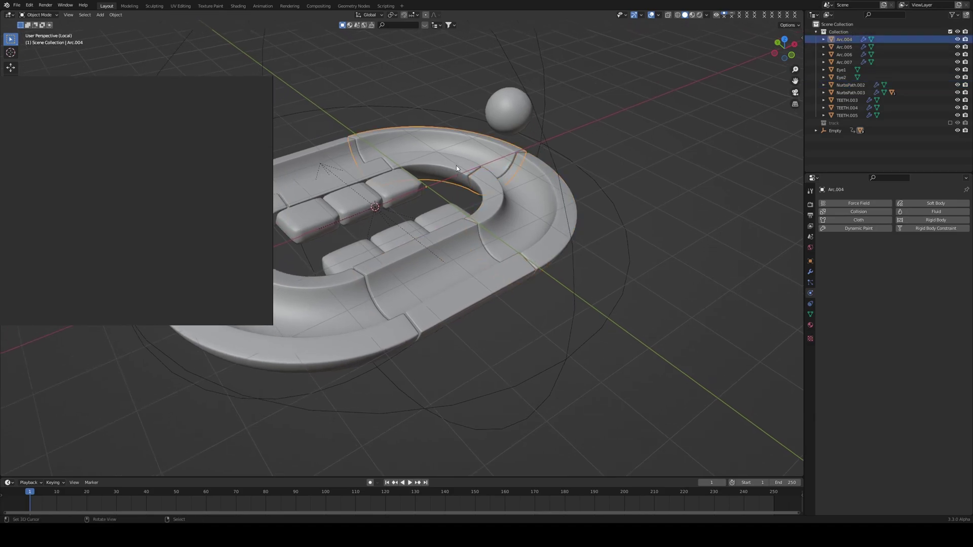
left_click(419, 265)
left_click(314, 207)
middle_click_drag(314, 207, 610, 259)
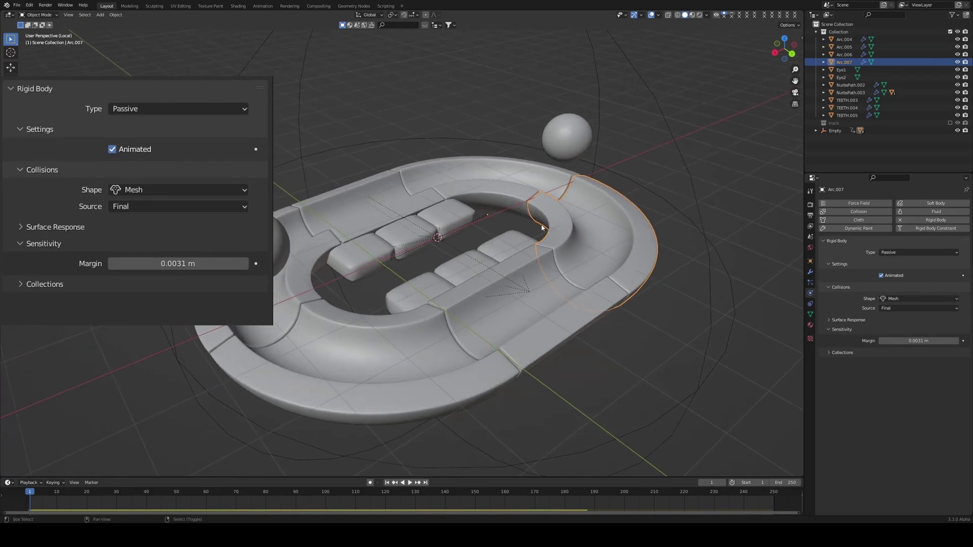
left_click(522, 185, "shift")
left_click(378, 199, "shift")
left_click(301, 294, "shift")
left_click(385, 375, "shift")
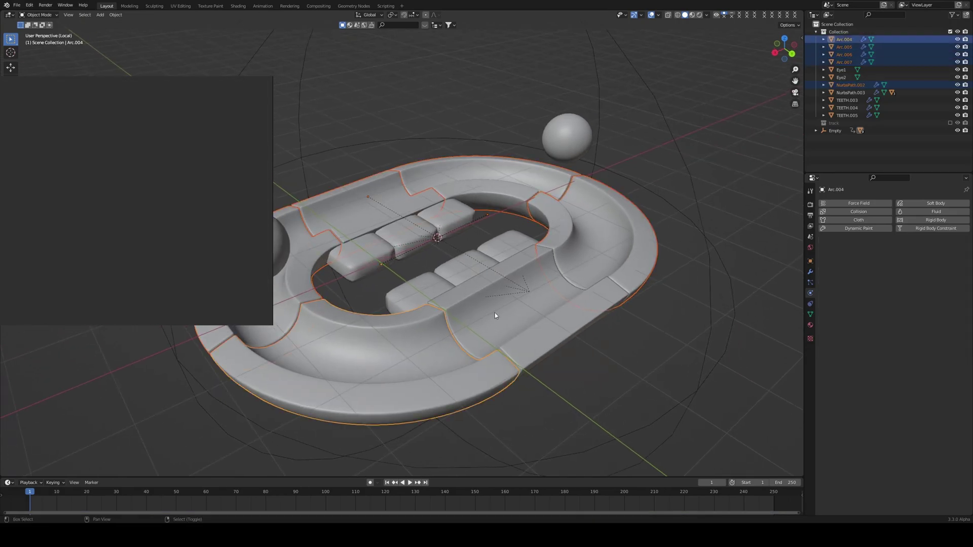
left_click(494, 312, "shift")
middle_click_drag(499, 304, 509, 256)
left_click(592, 276, "shift")
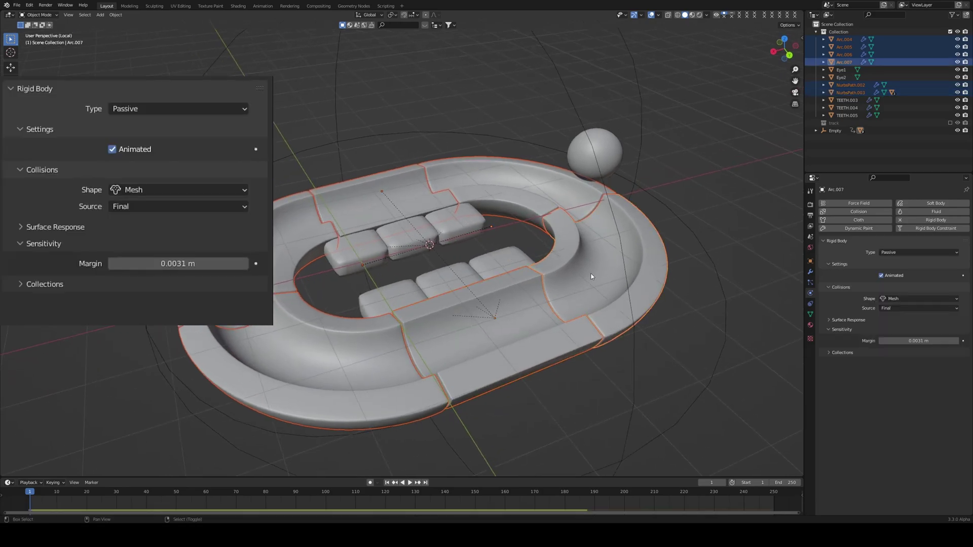
Copy Arc.007's rigid-body settings to the selected pieces and play the simulation
key("F3")
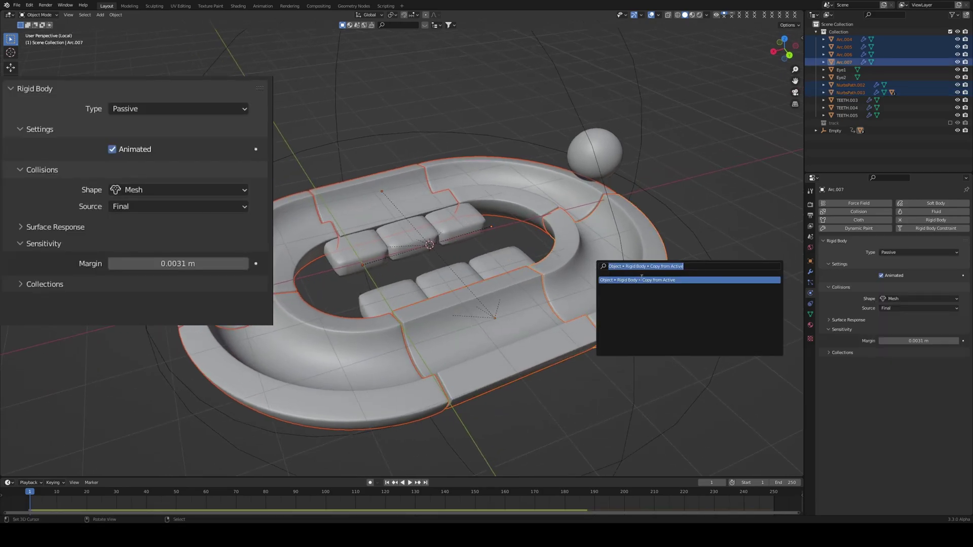
key("Return")
key("space")
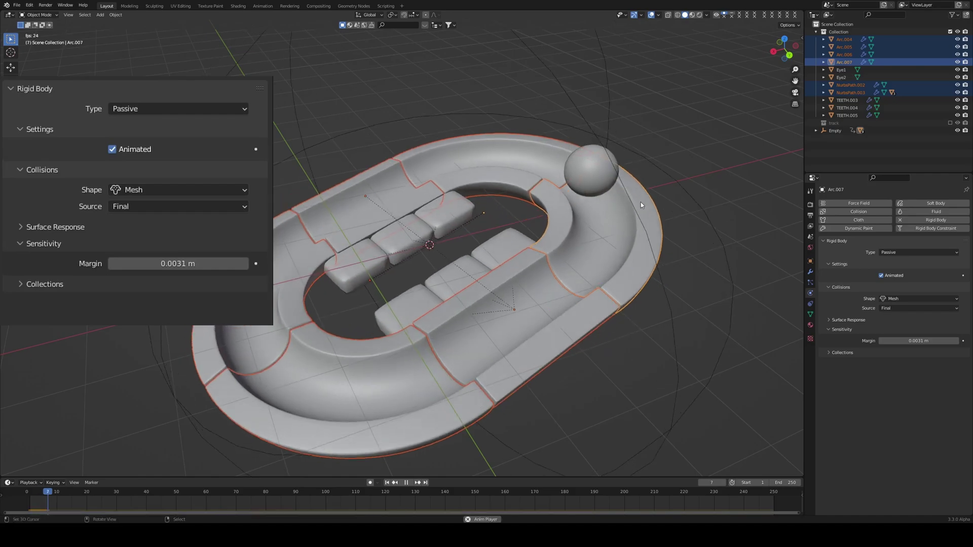
middle_click_drag(641, 204, 541, 232)
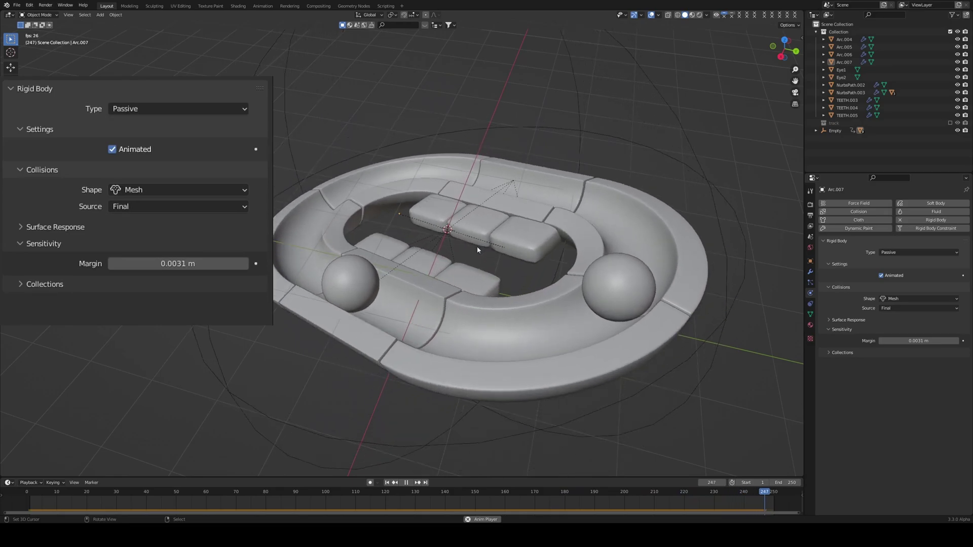
Stop and rewind the simulation, then set friction to 0.1 on NurbsPath.003 and Eye2
key("space")
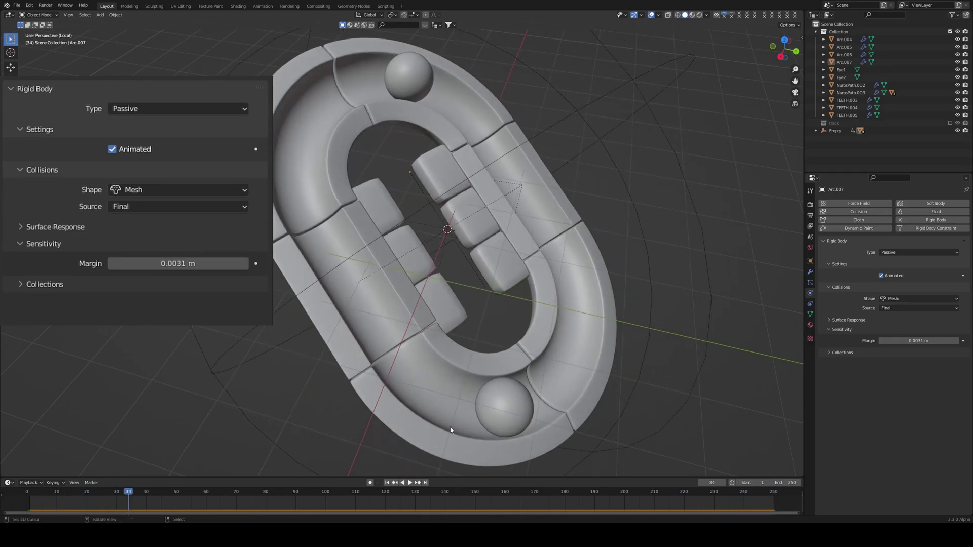
left_click(391, 484)
middle_click_drag(425, 364, 431, 245)
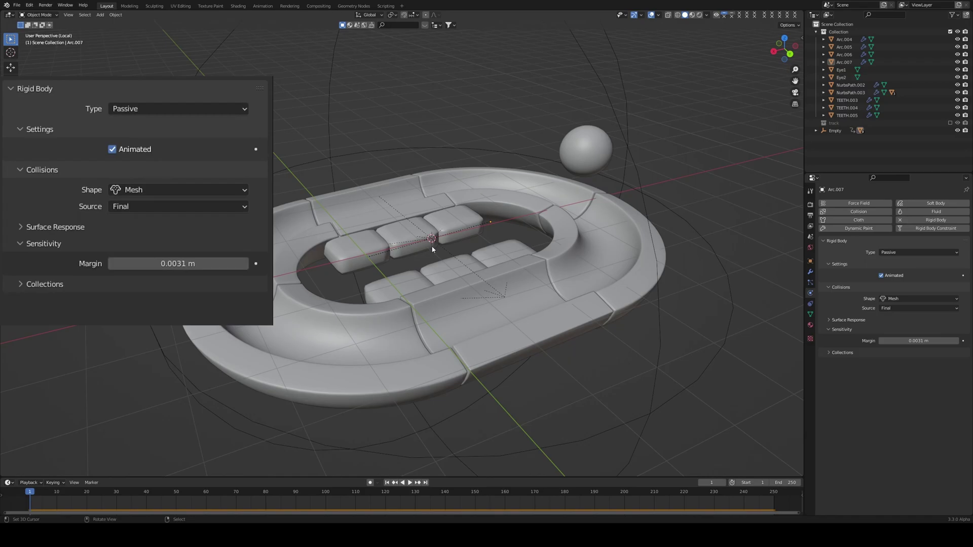
left_click(533, 259)
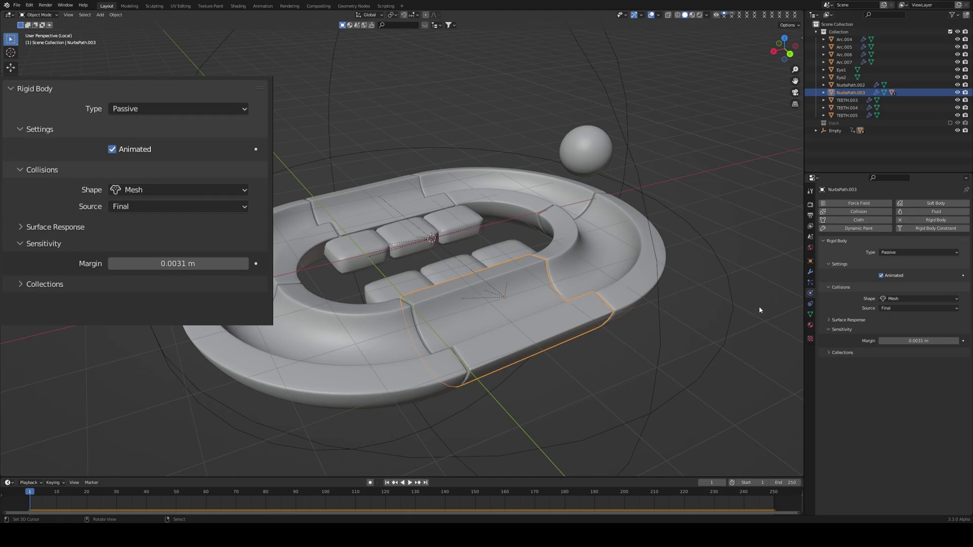
left_click(844, 320)
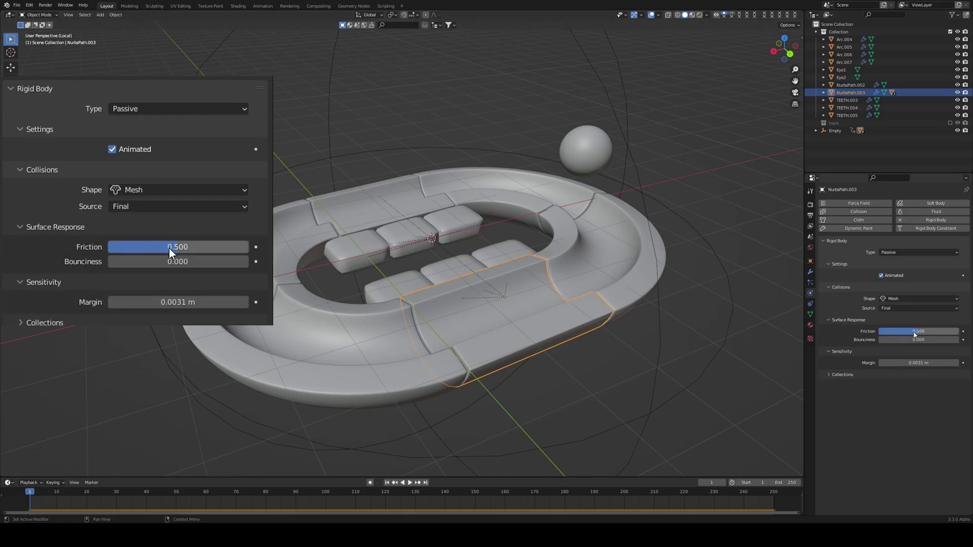
left_click_drag(915, 334, 888, 331, "ctrl")
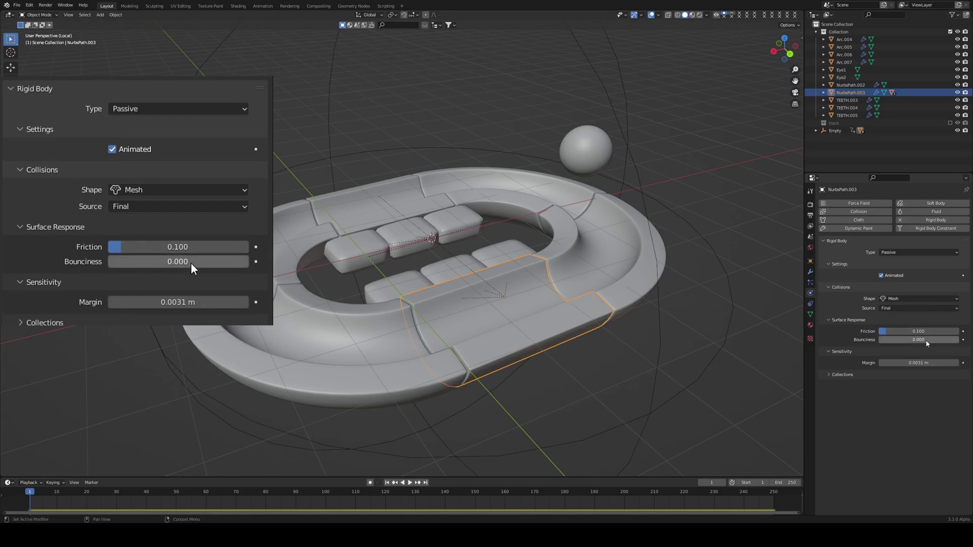
left_click(591, 152)
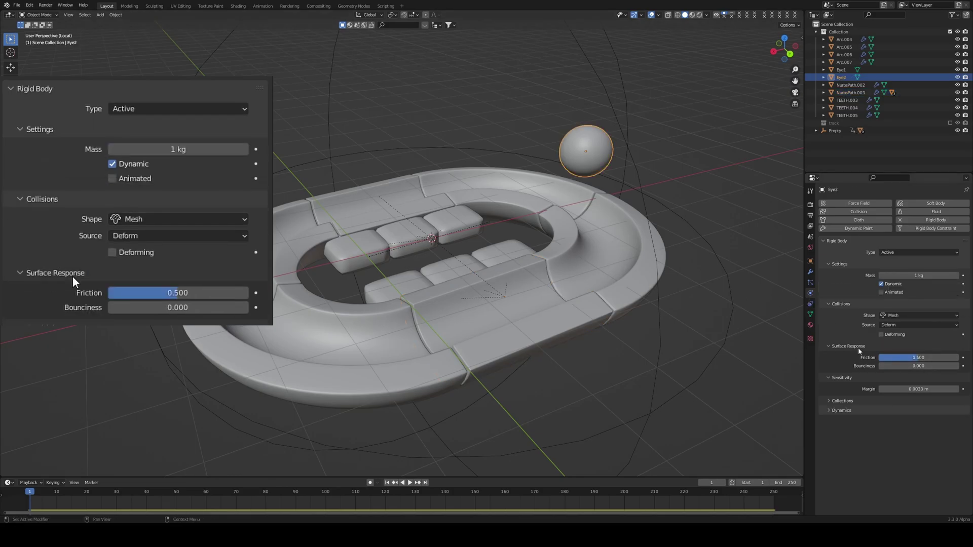
left_click_drag(897, 358, 866, 357, "ctrl")
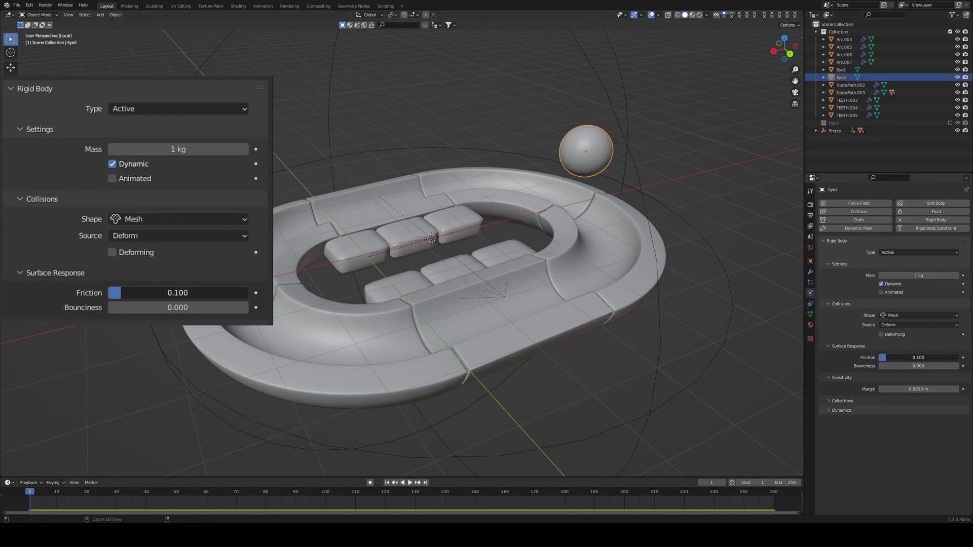
Select all track pieces with NurbsPath.003 active and copy its low-friction rigid-body settings to them
middle_click_drag(594, 291, 642, 281)
left_click(600, 287)
left_click(442, 193, "shift")
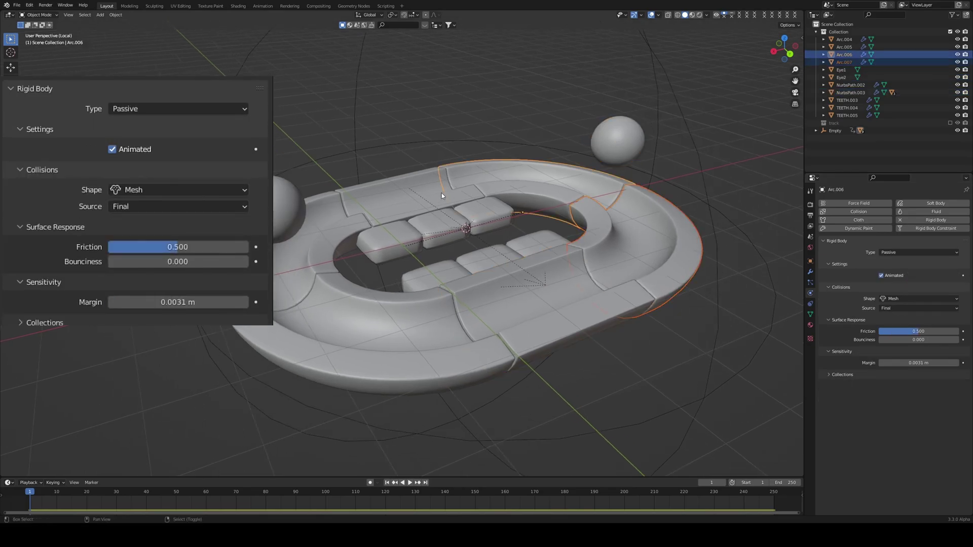
left_click(385, 202, "shift")
left_click(304, 263, "shift")
left_click(354, 335, "shift")
left_click(537, 301, "shift")
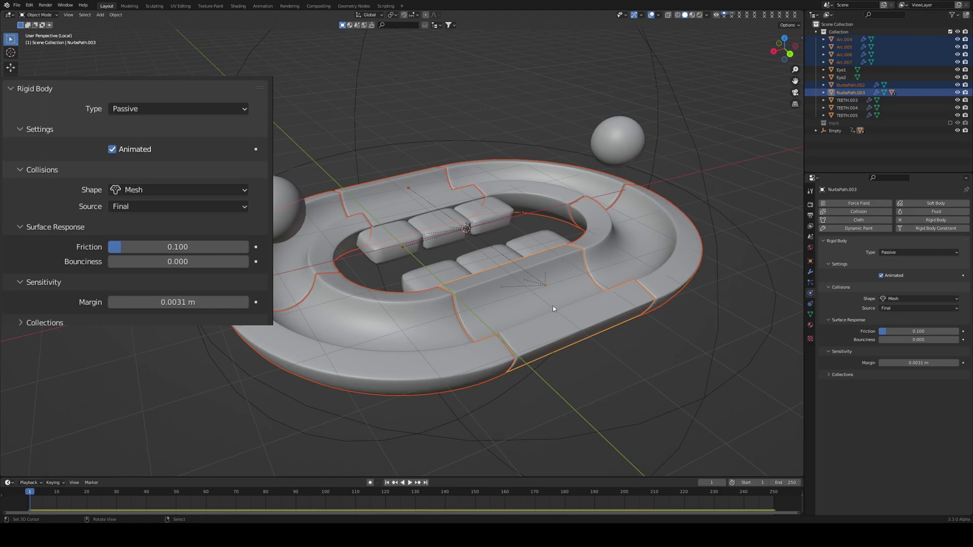
key("F3")
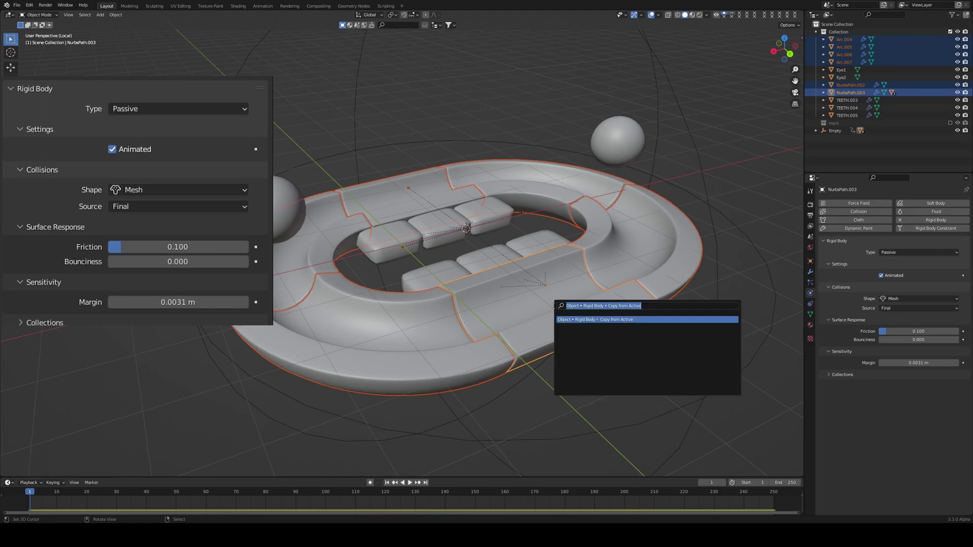
left_click(587, 320)
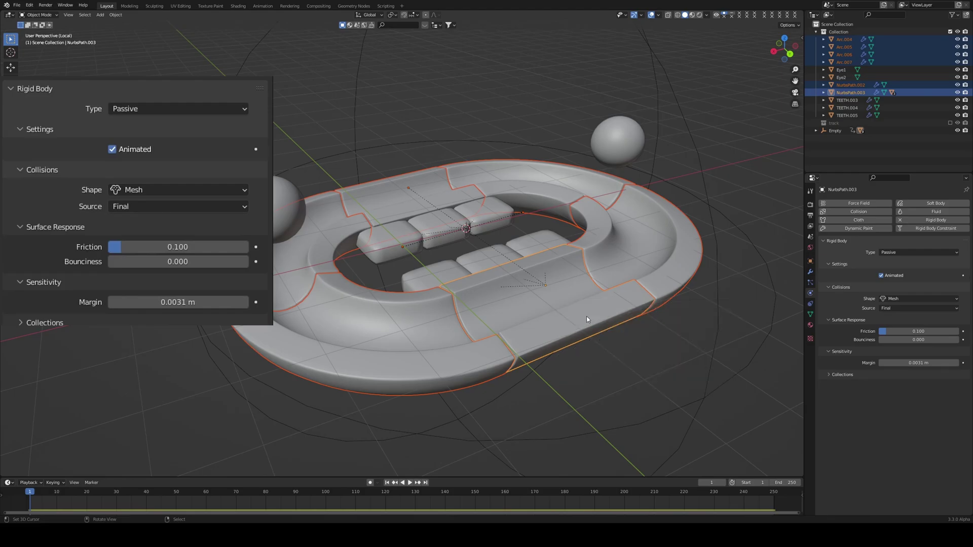
Play the finished simulation with both eye balls on the track, deselect all, and save the .blend file
key("space")
middle_click_drag(604, 278, 516, 303)
key("alt+a")
key("ctrl+s")
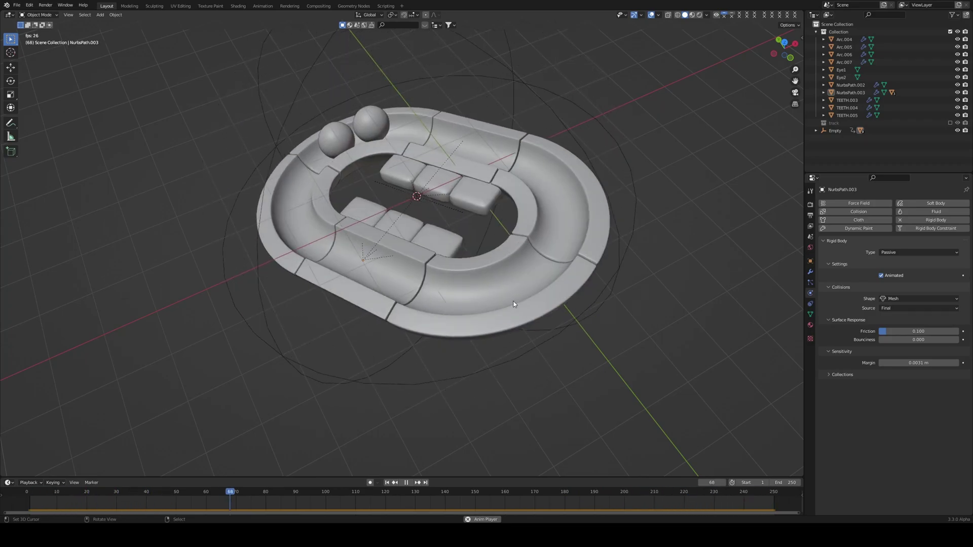
key("shift+Left")
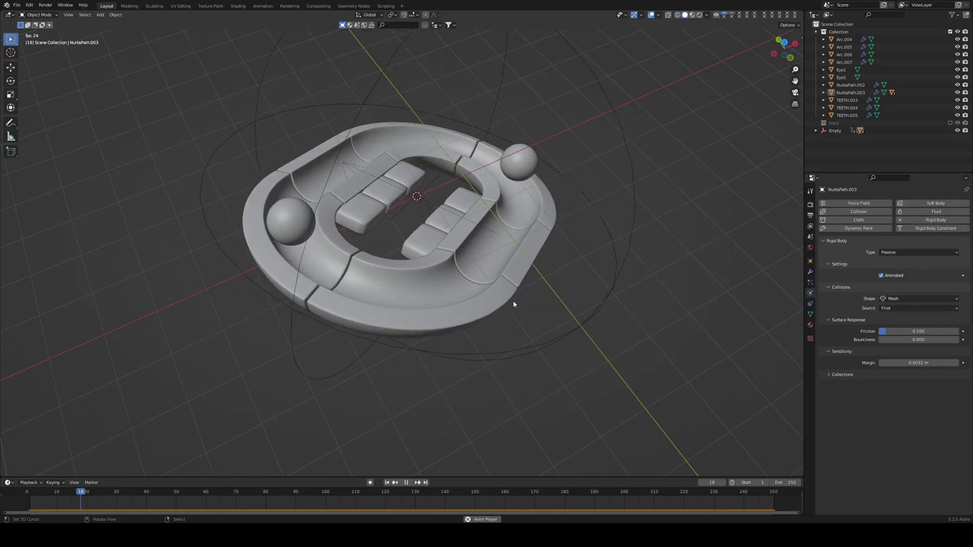